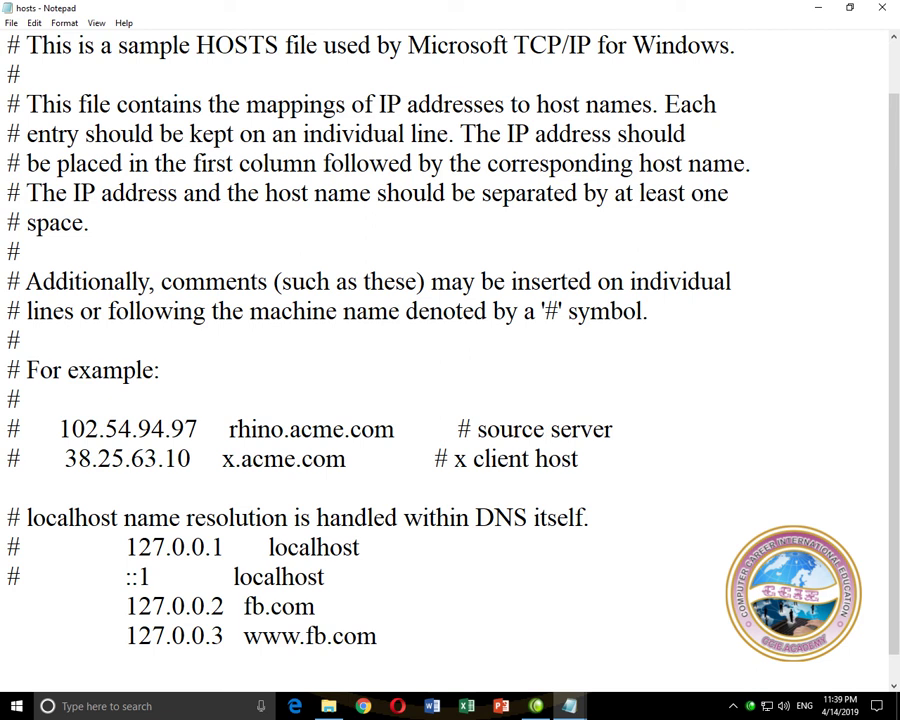
text(0.4)
key(Tab)
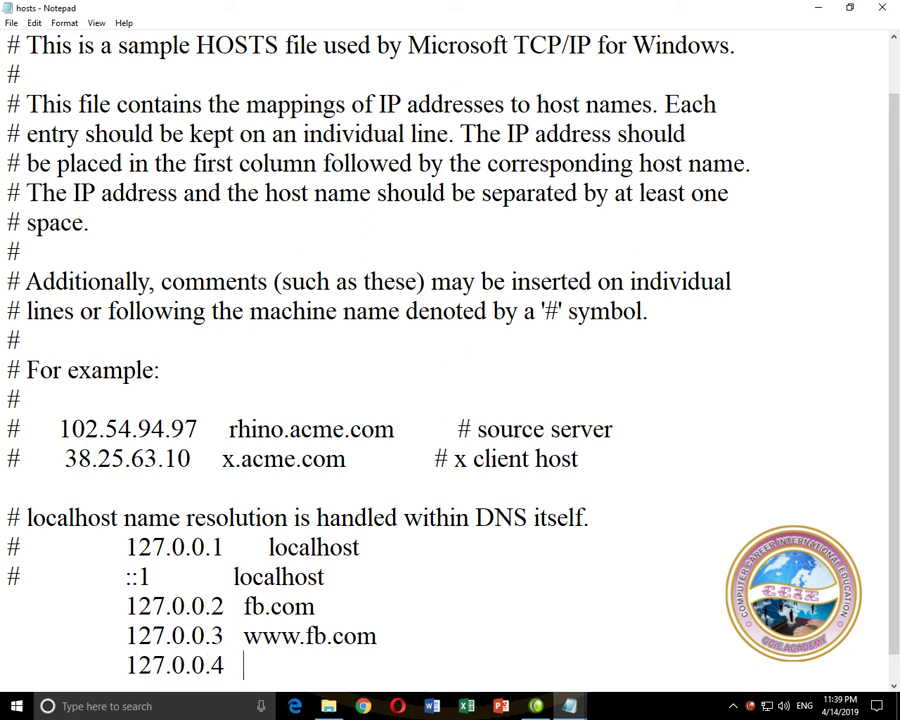
text(www.facebook.com)
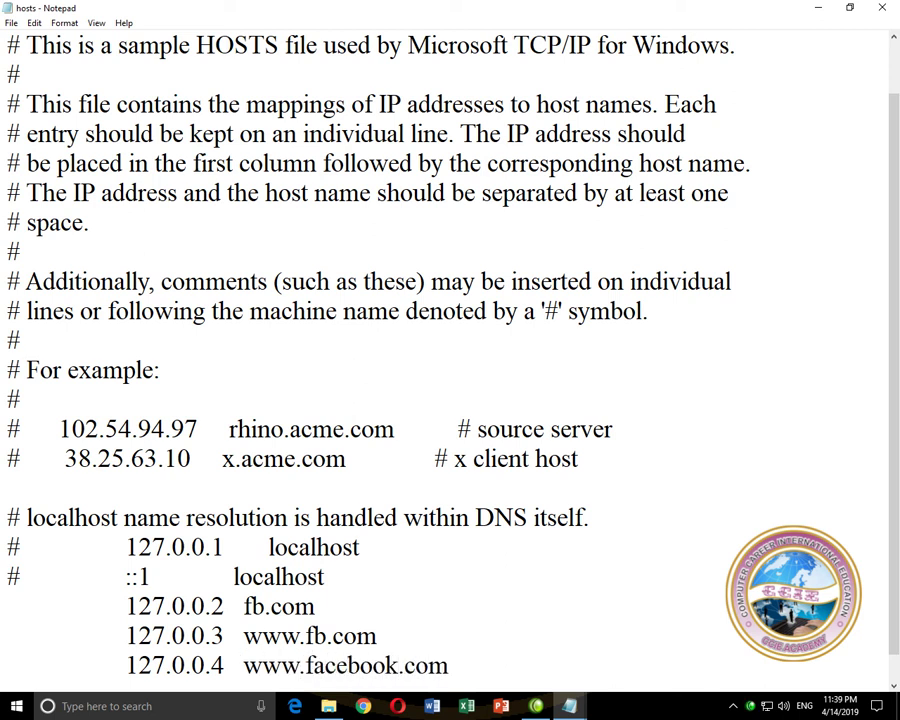
Add an indented hosts entry on a new line mapping 127.0.0.5 to facebook.com
key(Return)
key(Tab)
text(127.)
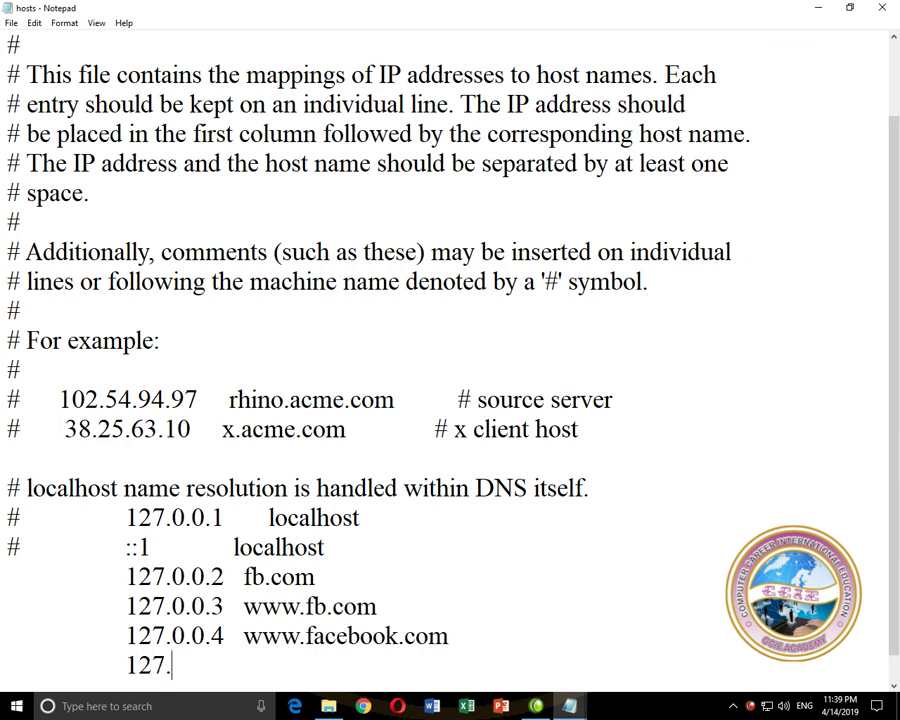
text(0.0.5)
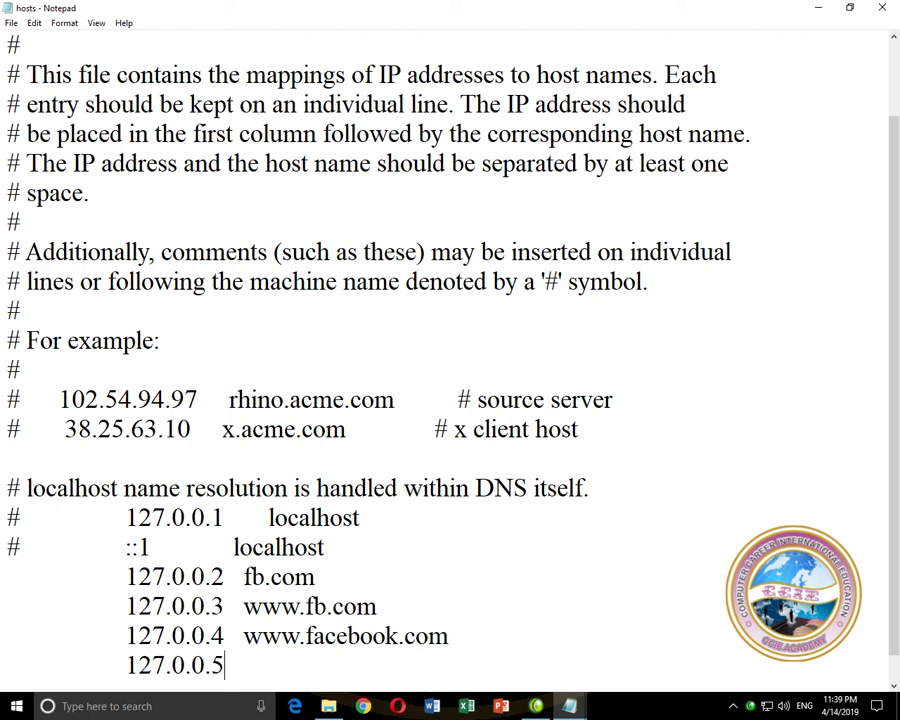
key(Tab)
text(facv)
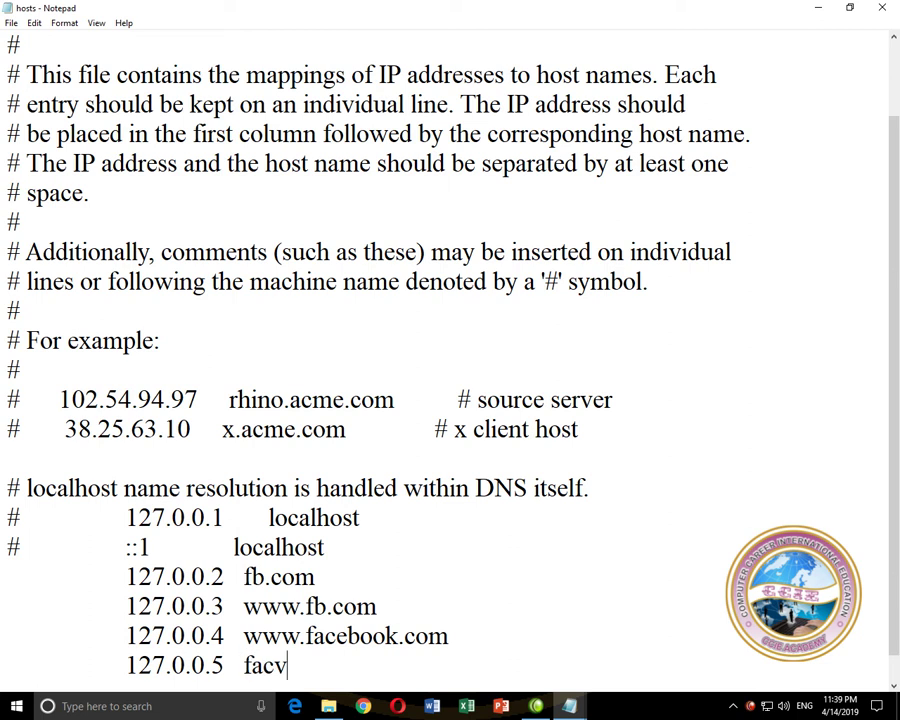
key(BackSpace)
text(ebook.com)
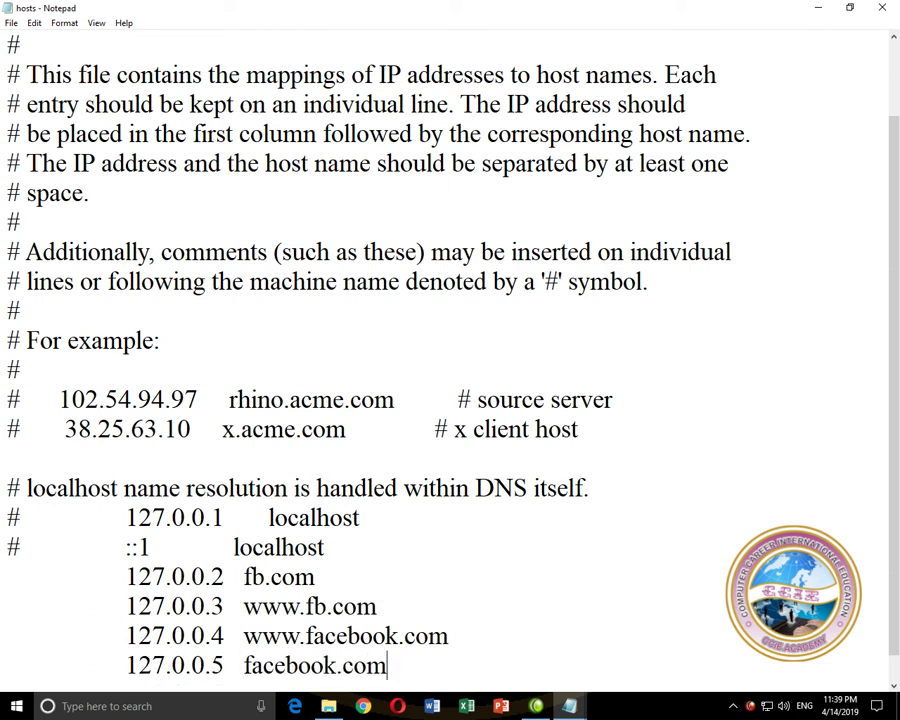
Add an indented hosts entry on a new line mapping 127.0.0.6 to login.facebook.com
key(Return)
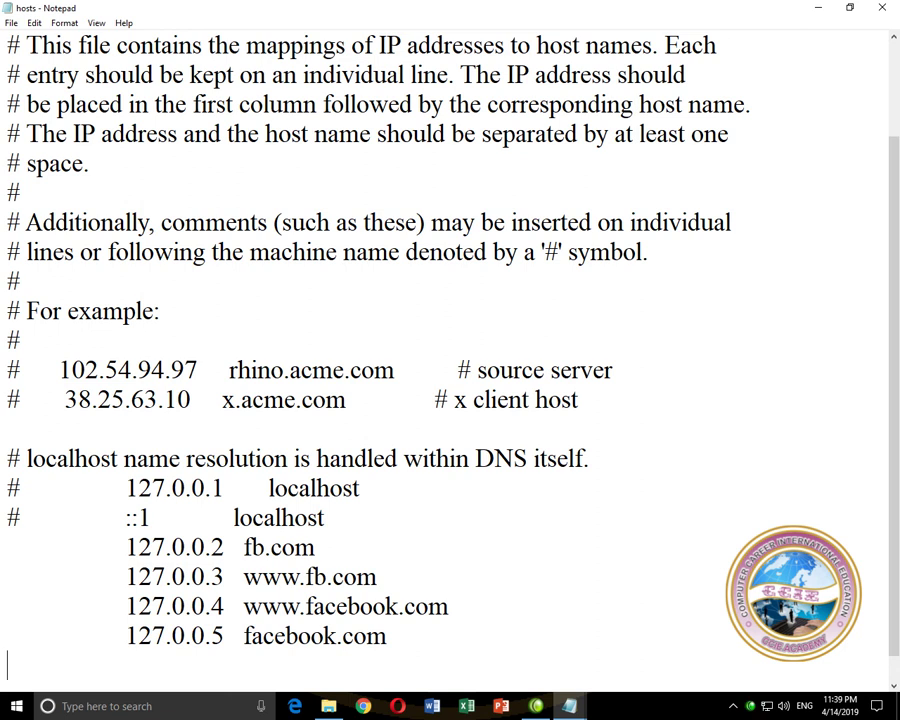
key(Tab)
text(127.0.0.6)
key(Tab)
text(logi)
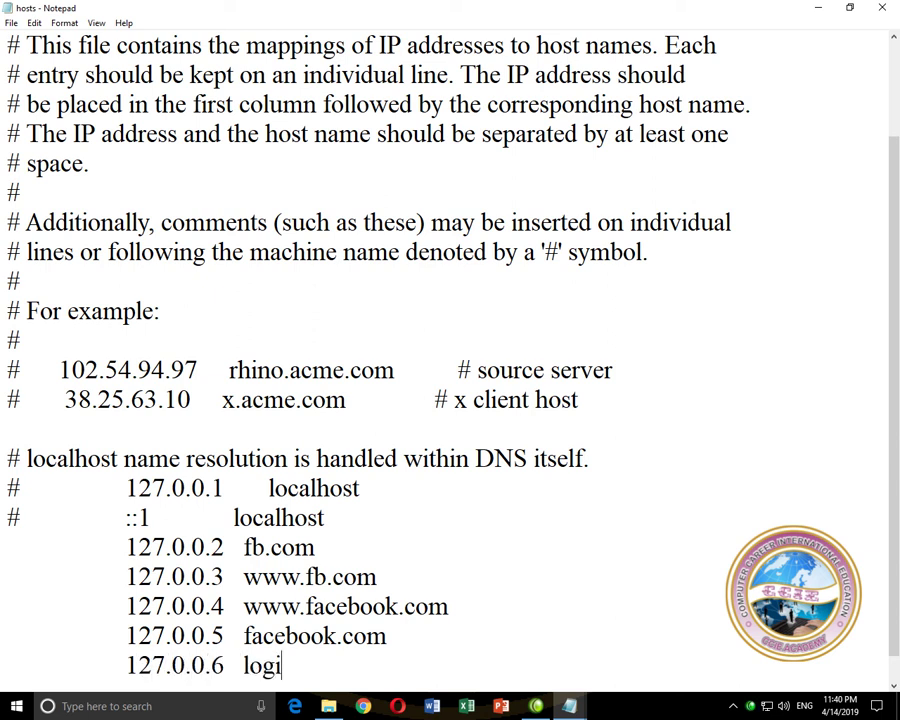
text(n.facebook.com)
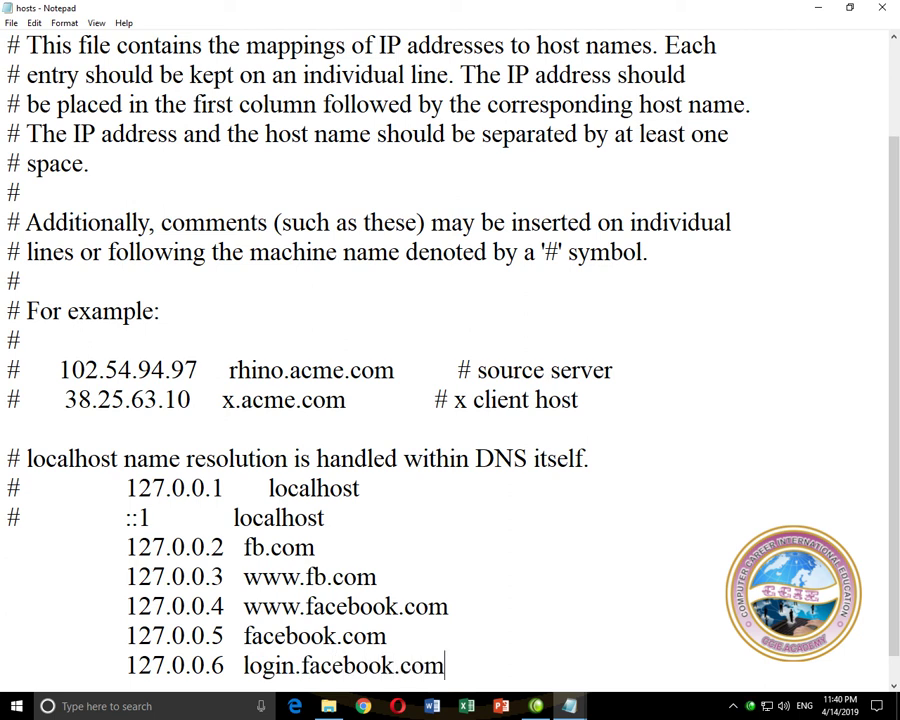
Add an indented hosts entry on a new line mapping 127.0.0.7 to blog.facebook.com
key(Return)
key(Tab)
text(127)
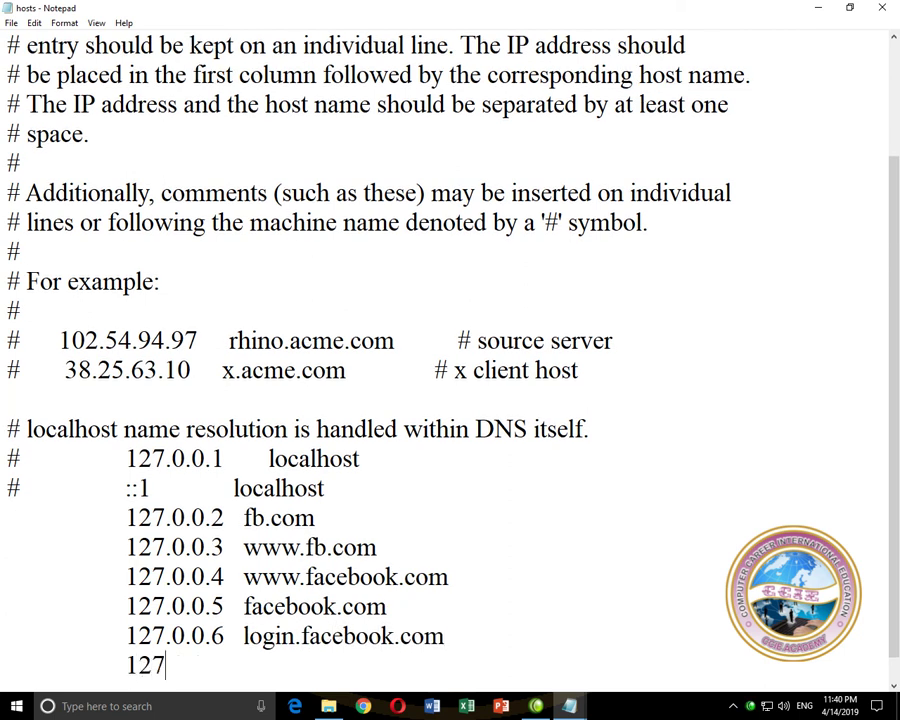
text(.0.0.7)
key(Tab)
text(blog)
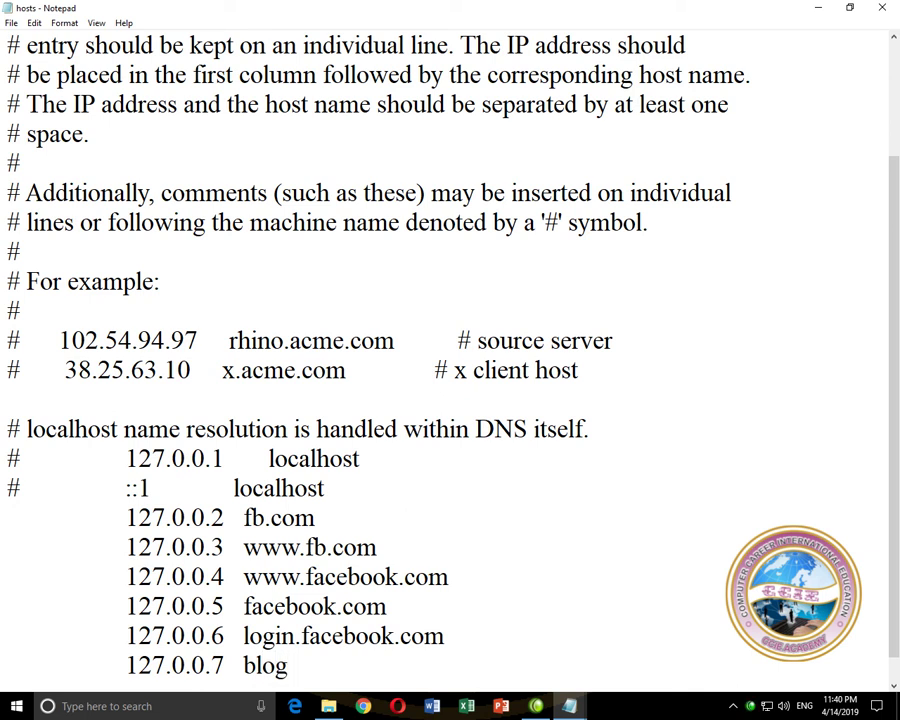
text(.facebook.com)
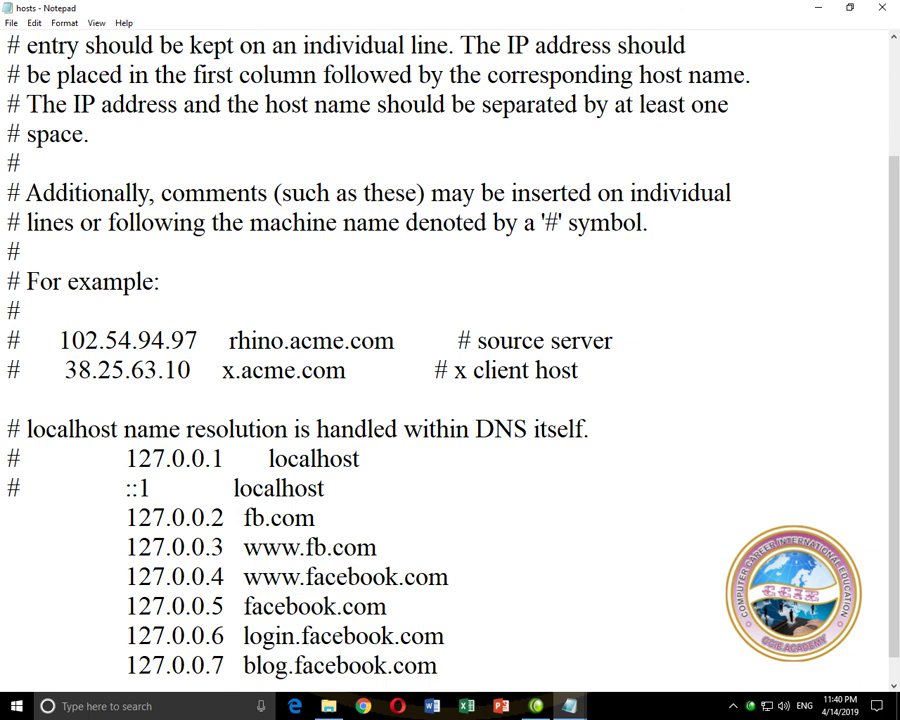
Add an indented hosts entry on a new line mapping 127.0.0.8 to apps.facebook.com
key(Return)
key(Tab)
text(1)
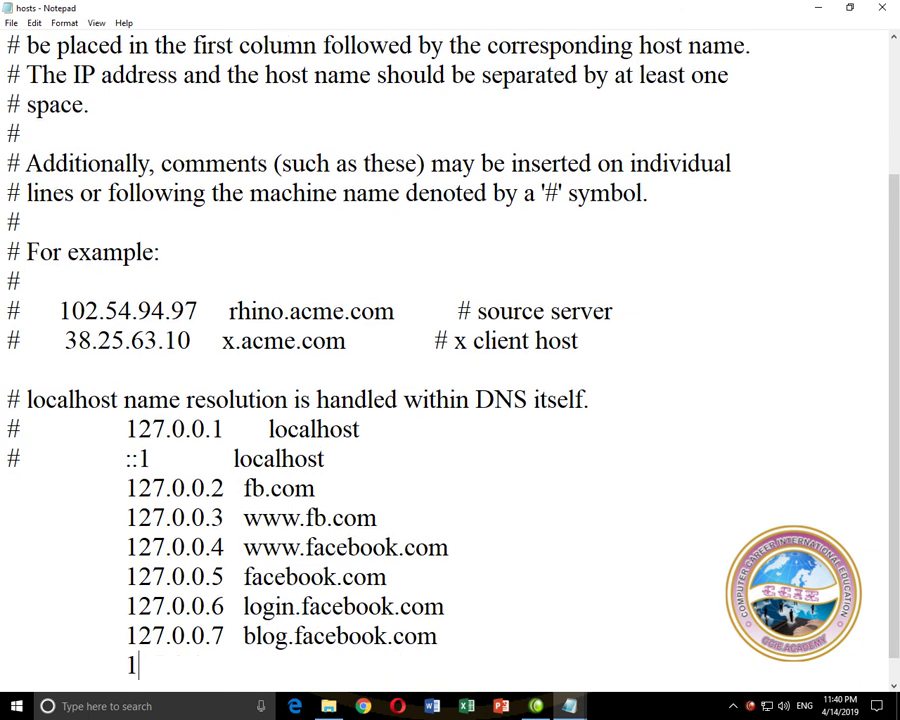
text(27.0.0.)
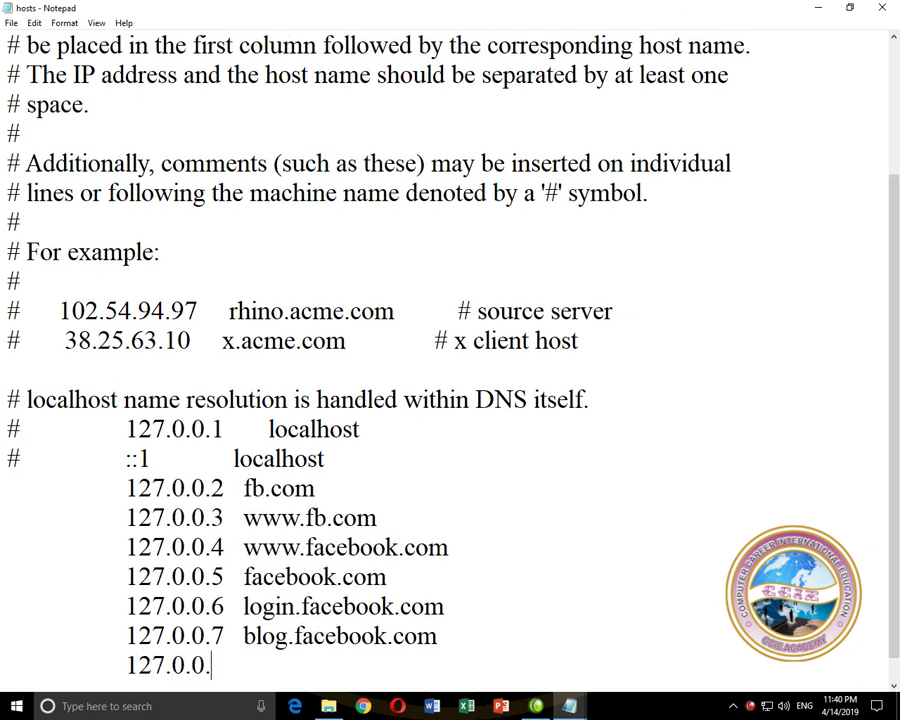
text(8)
key(Tab)
text(app)
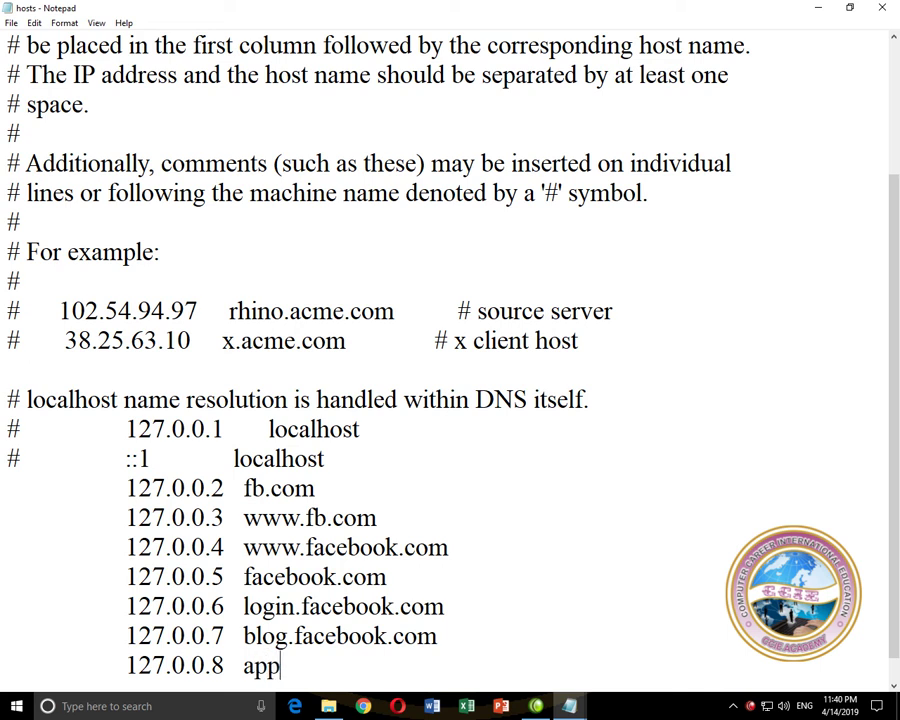
text(s.facebook.com)
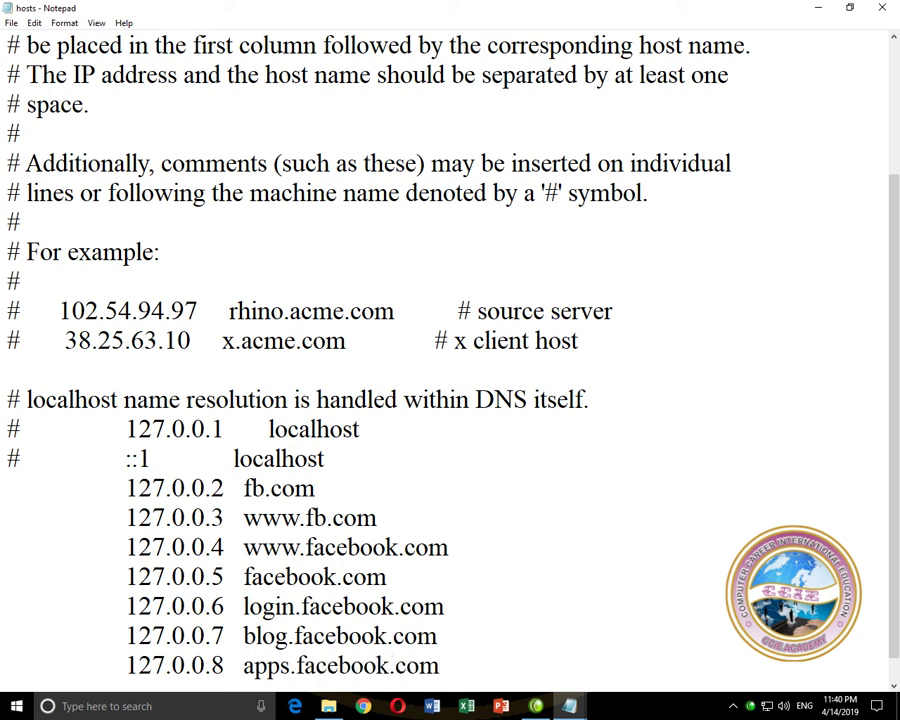
Start another indented line below the apps.facebook.com entry with the address 127.0.0.9
key(Return)
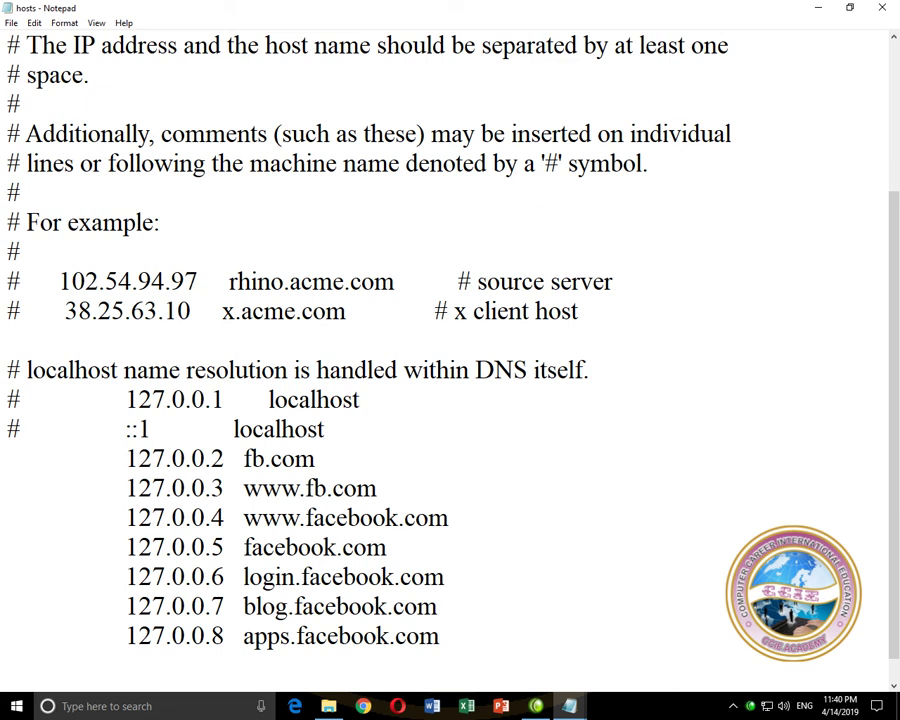
text(127.0)
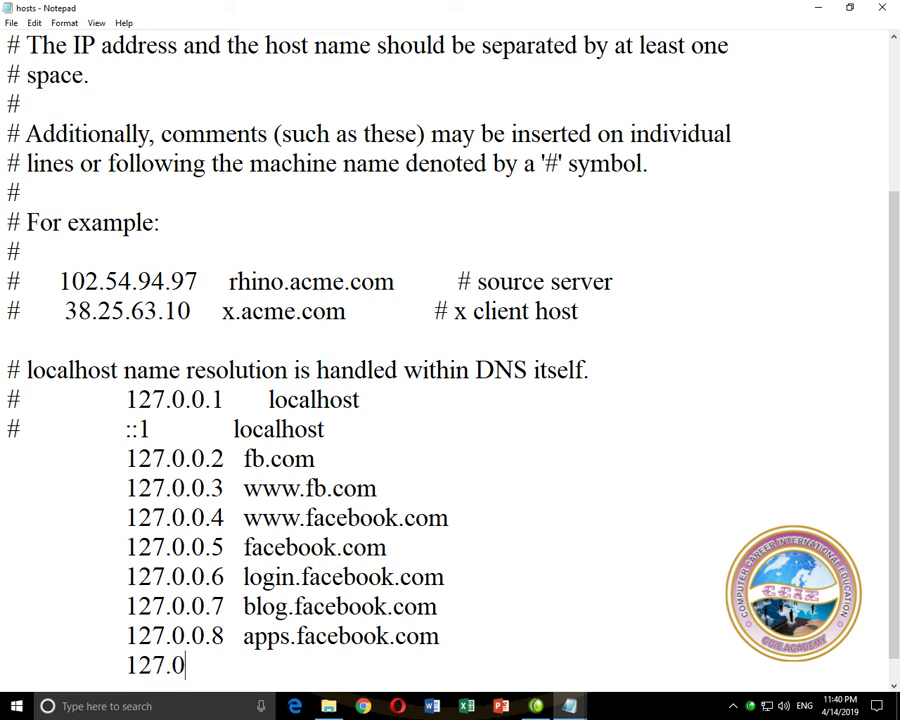
text(.0.9)
Ping facebook.com from a new Command Prompt window and copy the resolved IP address
key(super+r)
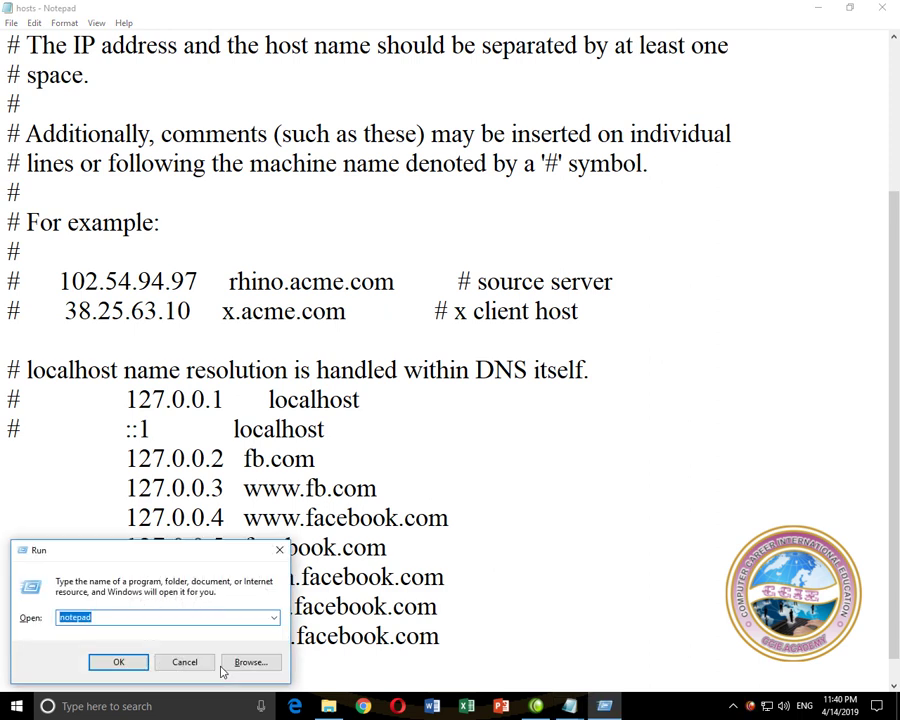
text(cmd)
key(Return)
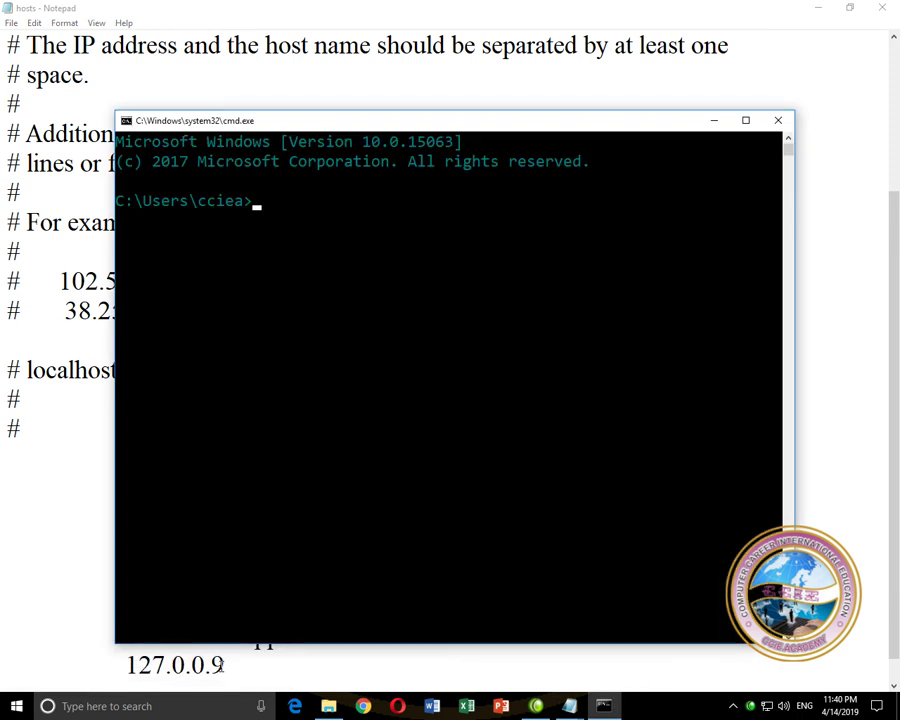
text(ping facebook.com)
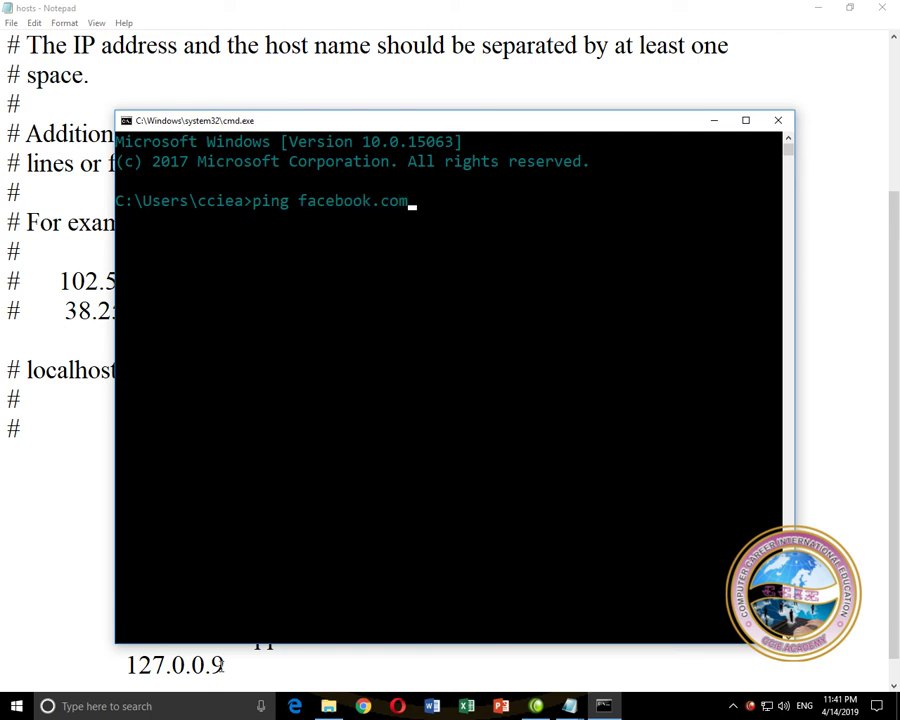
key(Return)
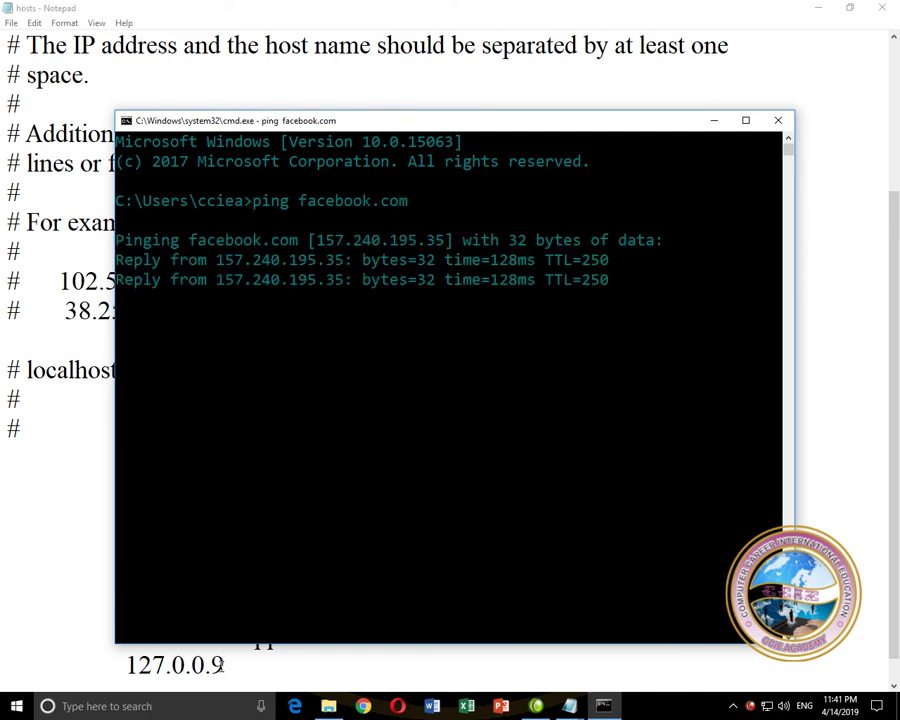
drag(316, 243, 446, 242)
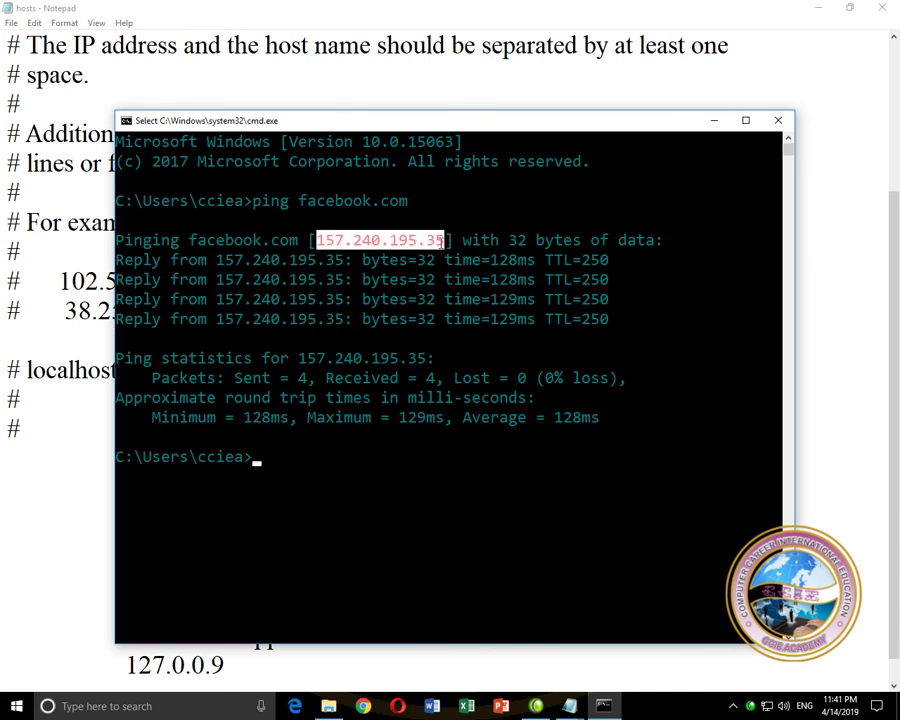
key(ctrl+c)
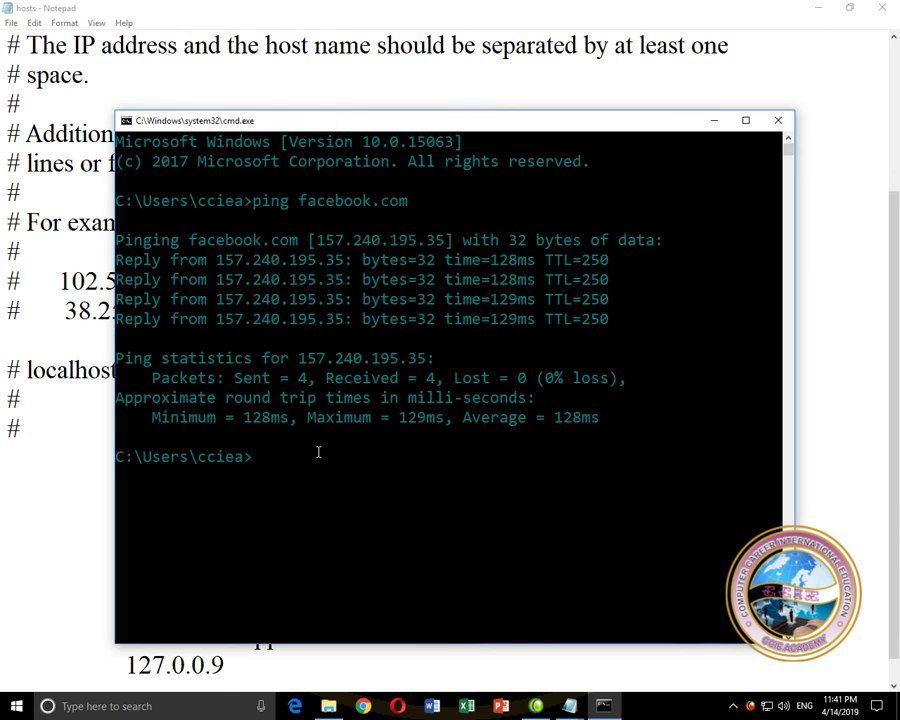
text(ping www.f)
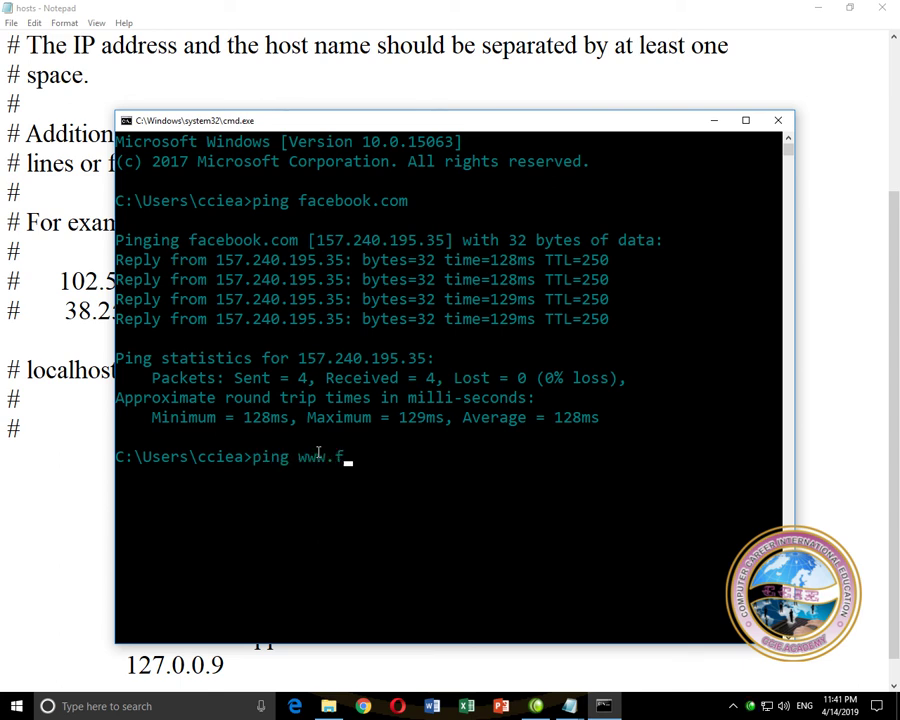
text(acebook.com)
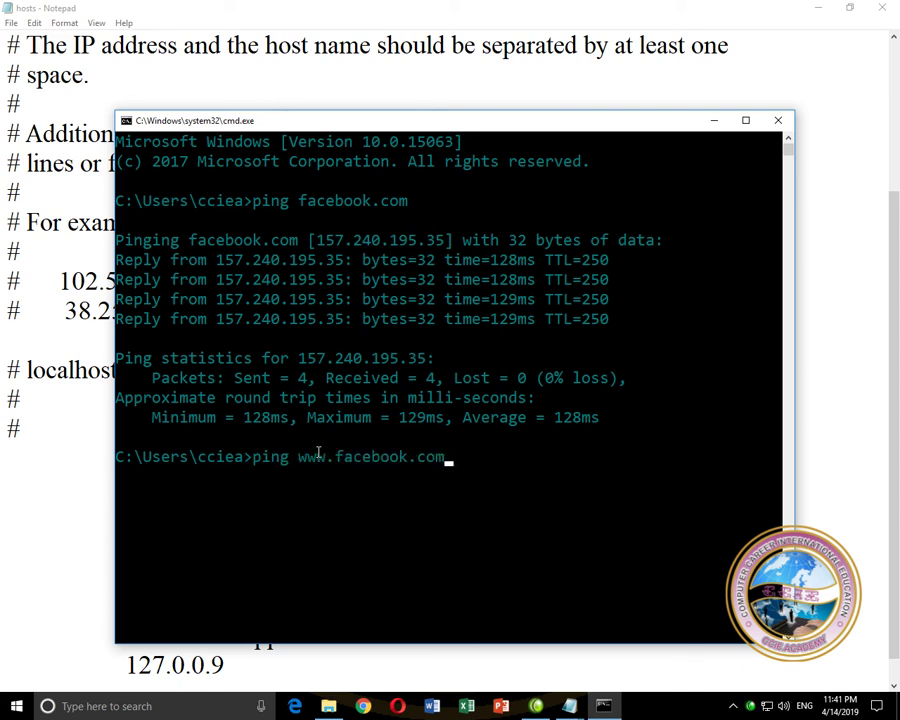
key(Return)
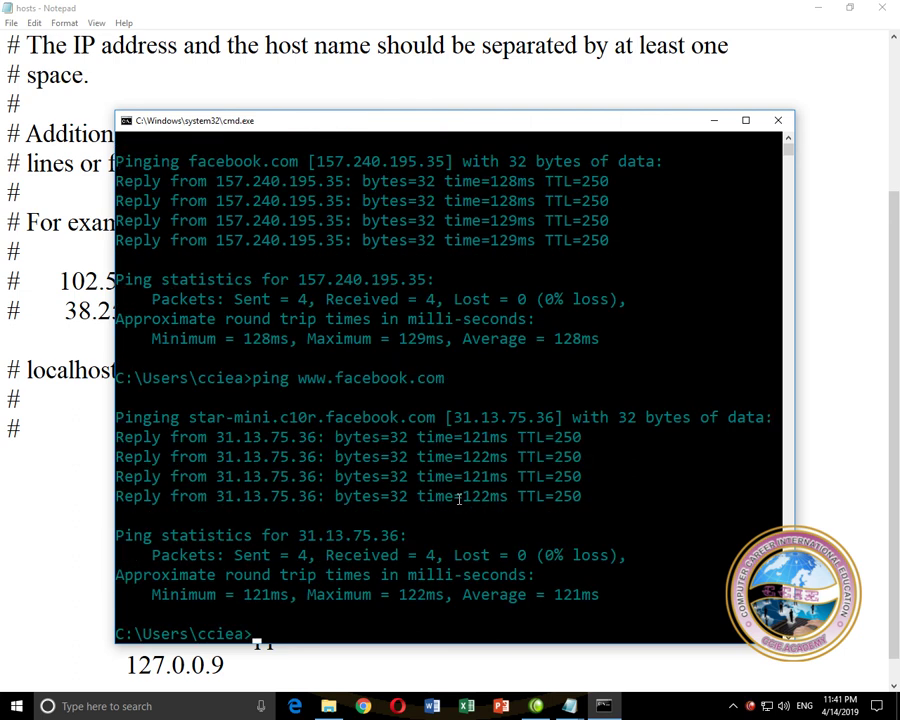
scroll(273, 257, up, 1)
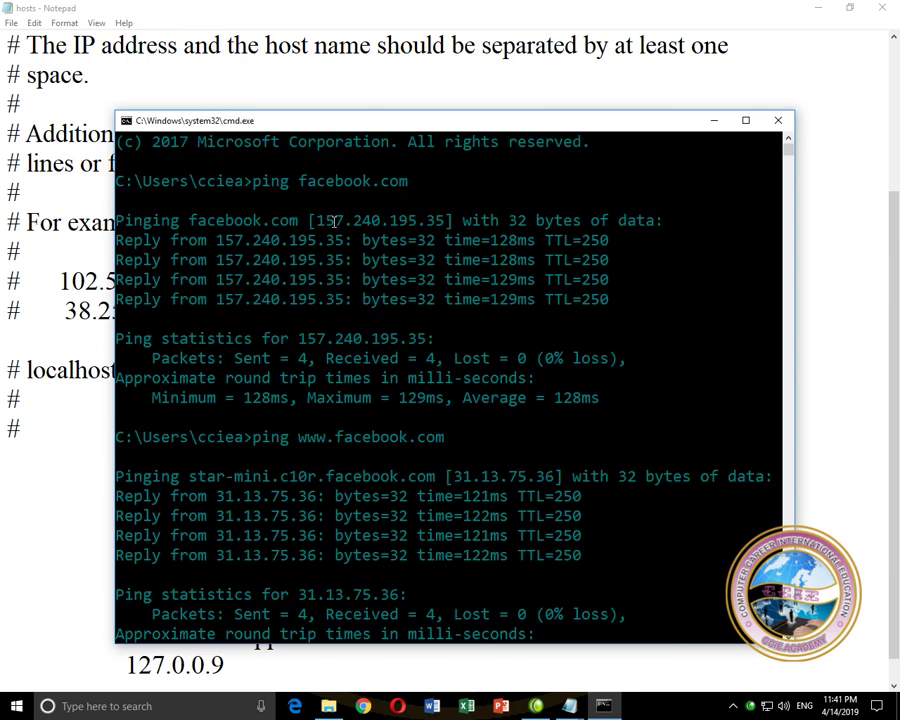
scroll(426, 497, down, 3)
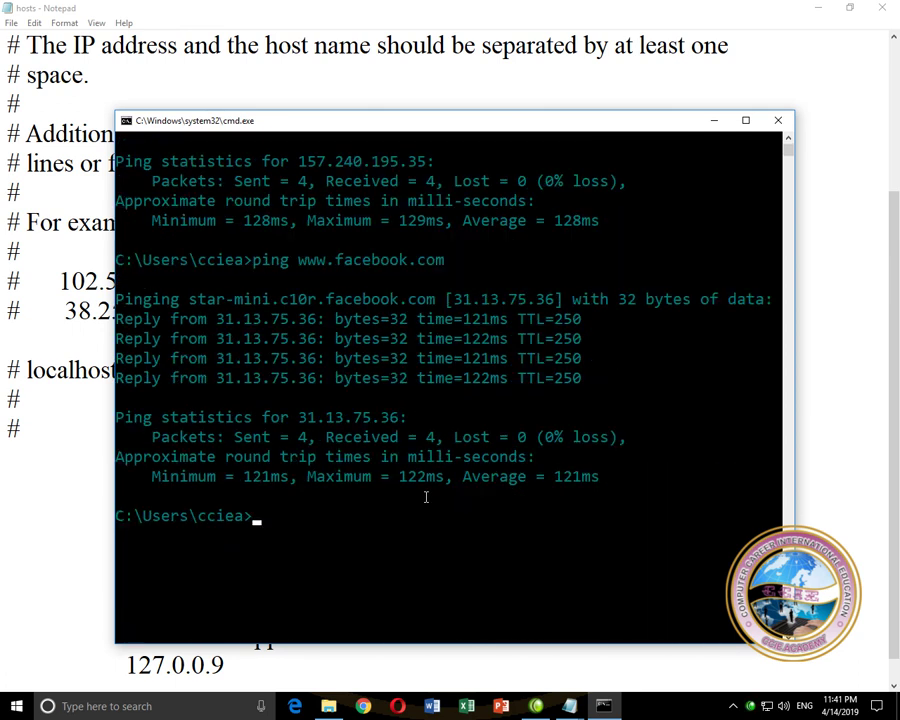
scroll(416, 485, up, 2)
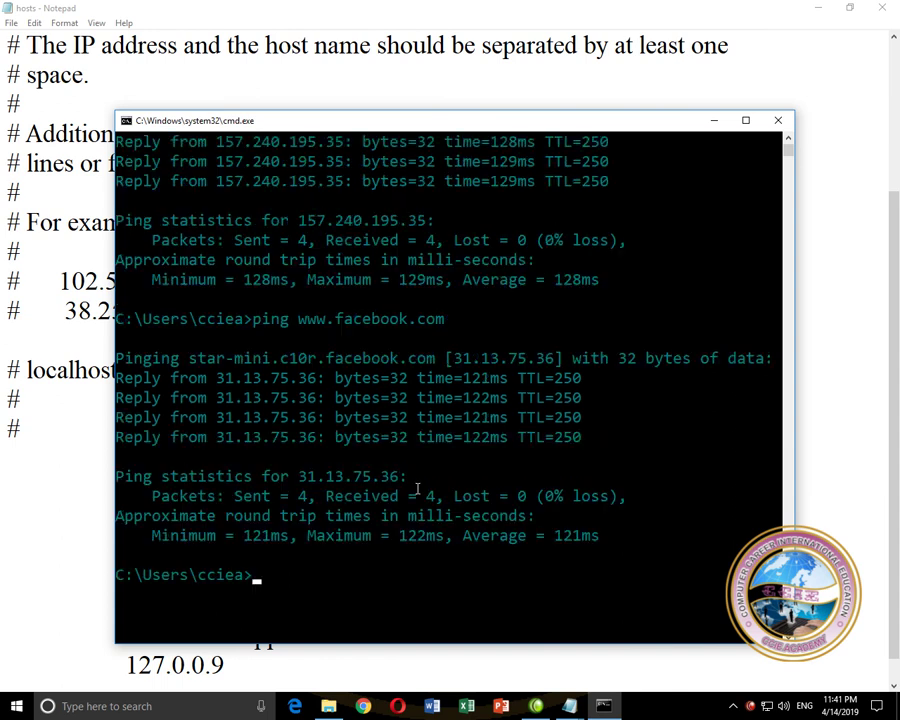
Replace 127.0.0.9 in the hosts file with 157.240.195.35 copied from the facebook.com ping, followed by the host name facebook.com
drag(317, 161, 440, 162)
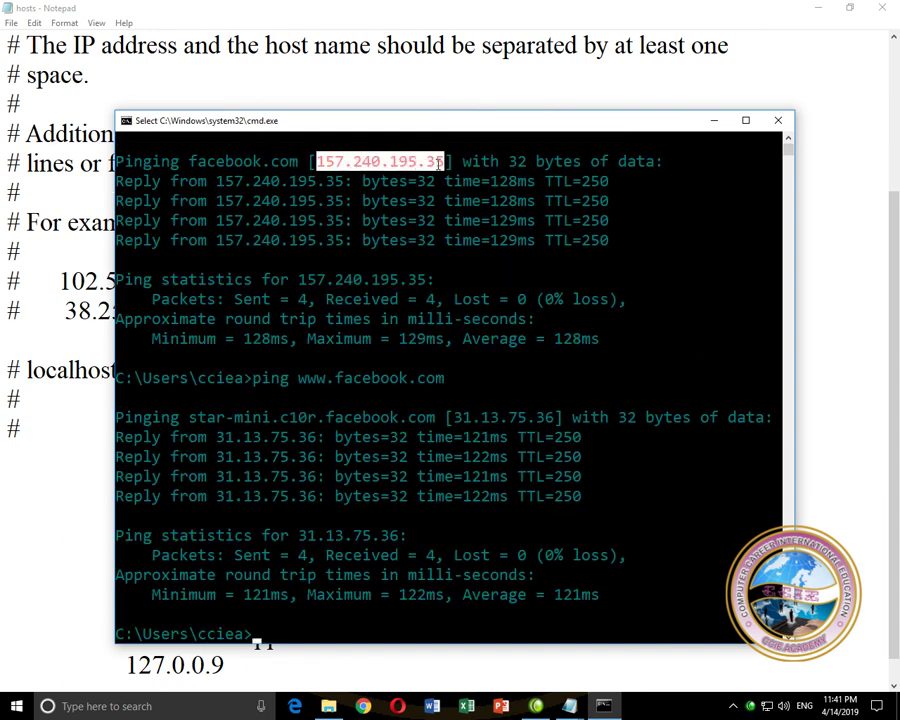
key(ctrl+c)
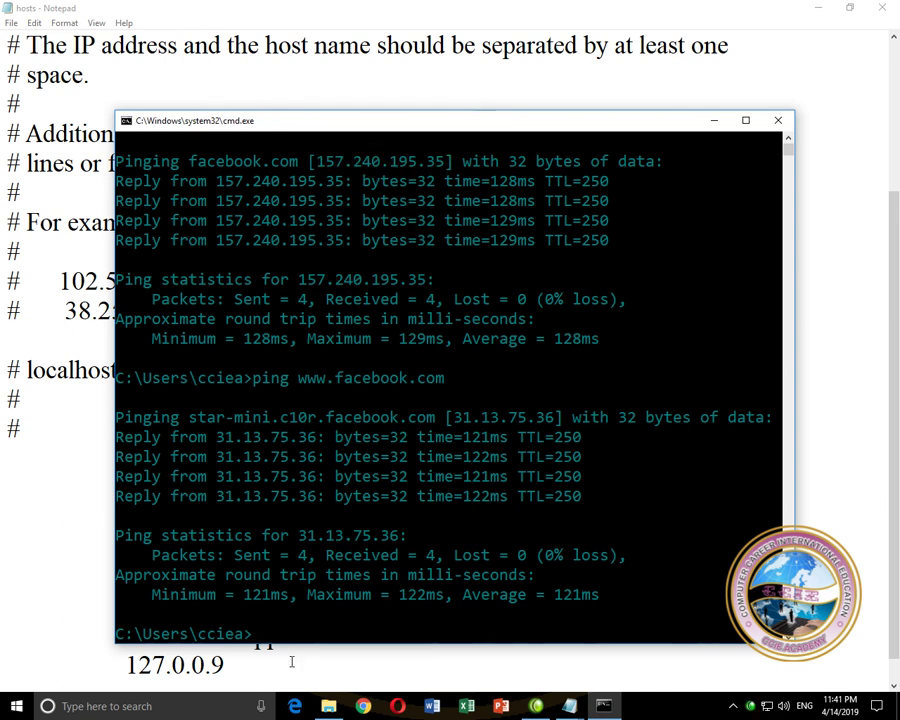
click(291, 662)
drag(227, 662, 129, 666)
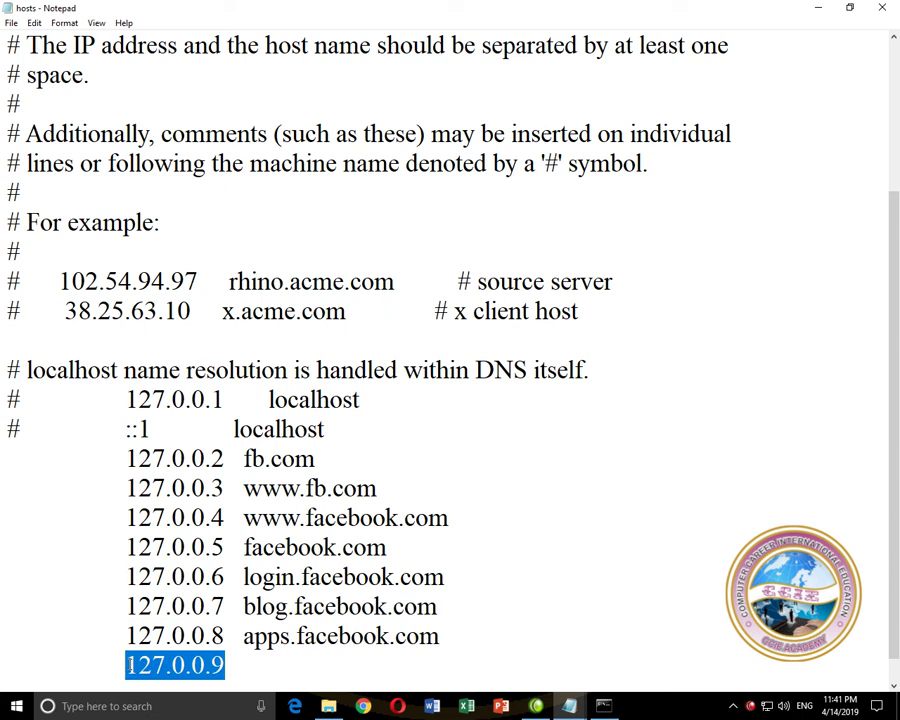
key(ctrl+v)
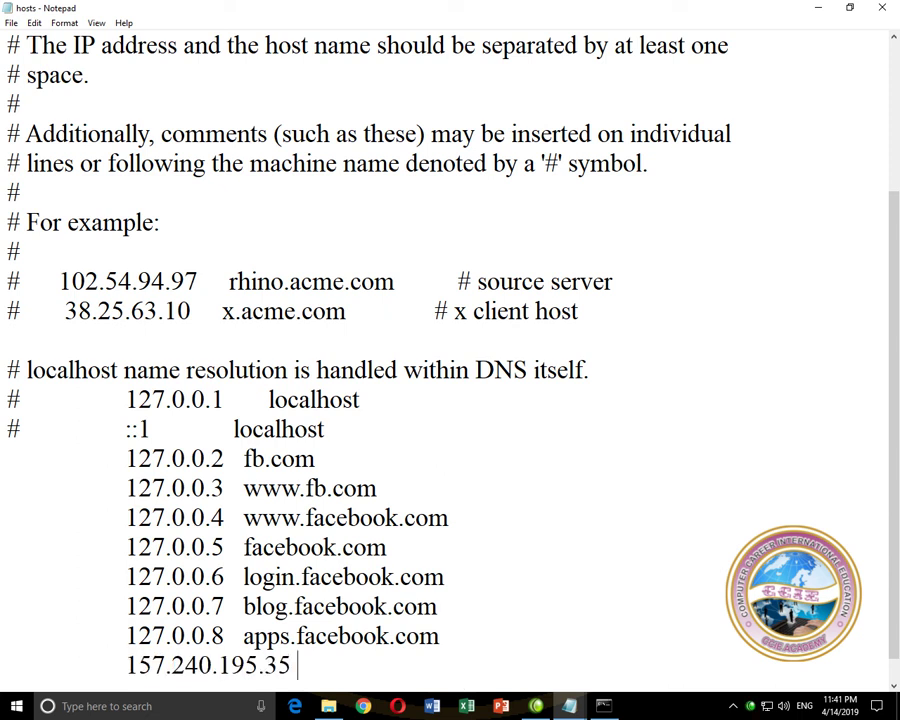
text(facebook.com)
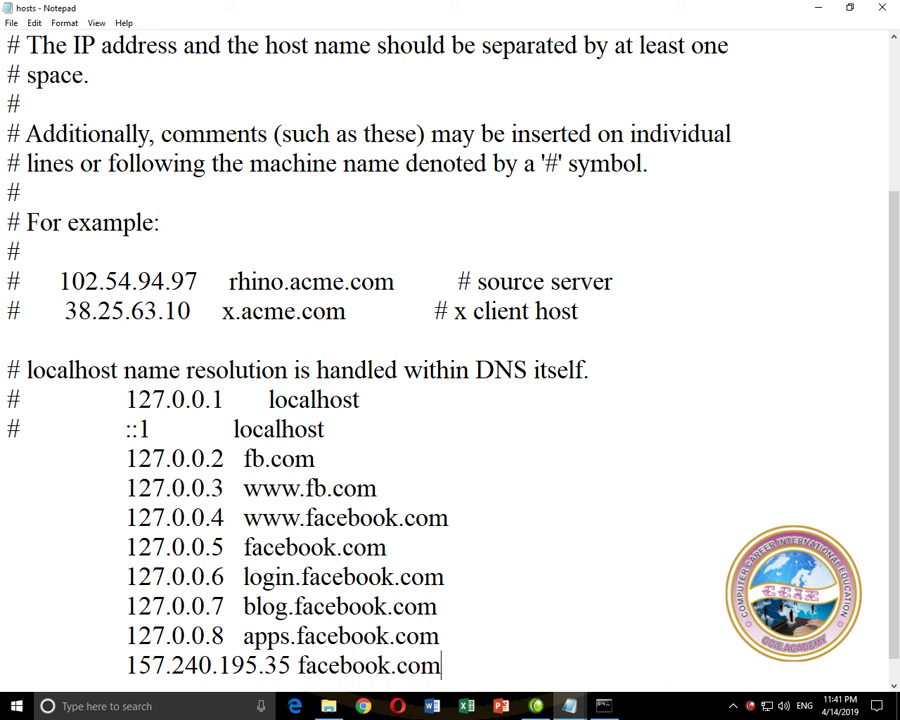
key(Return)
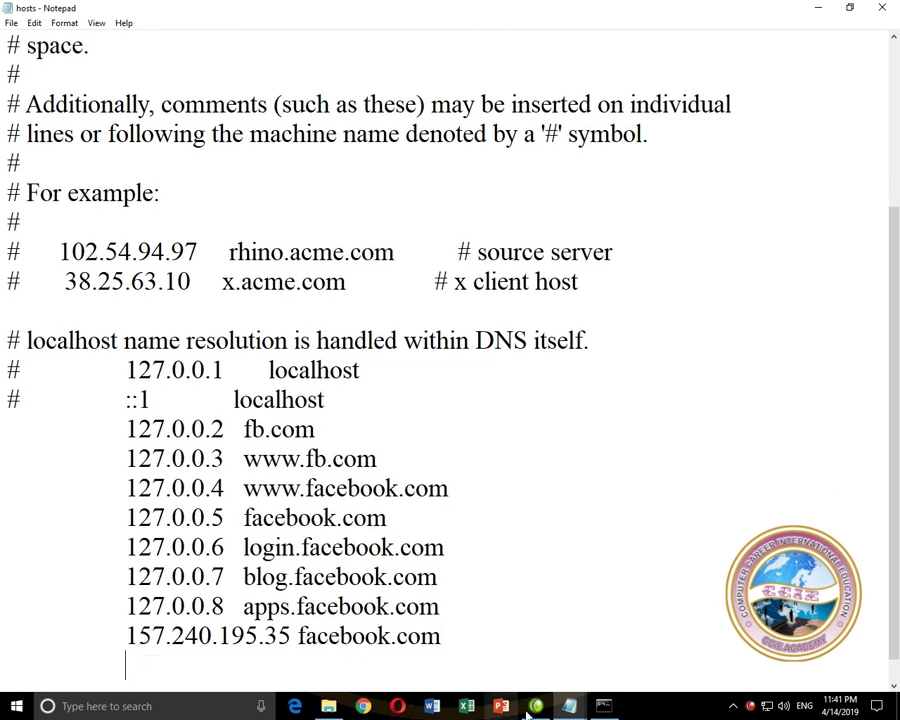
click(603, 706)
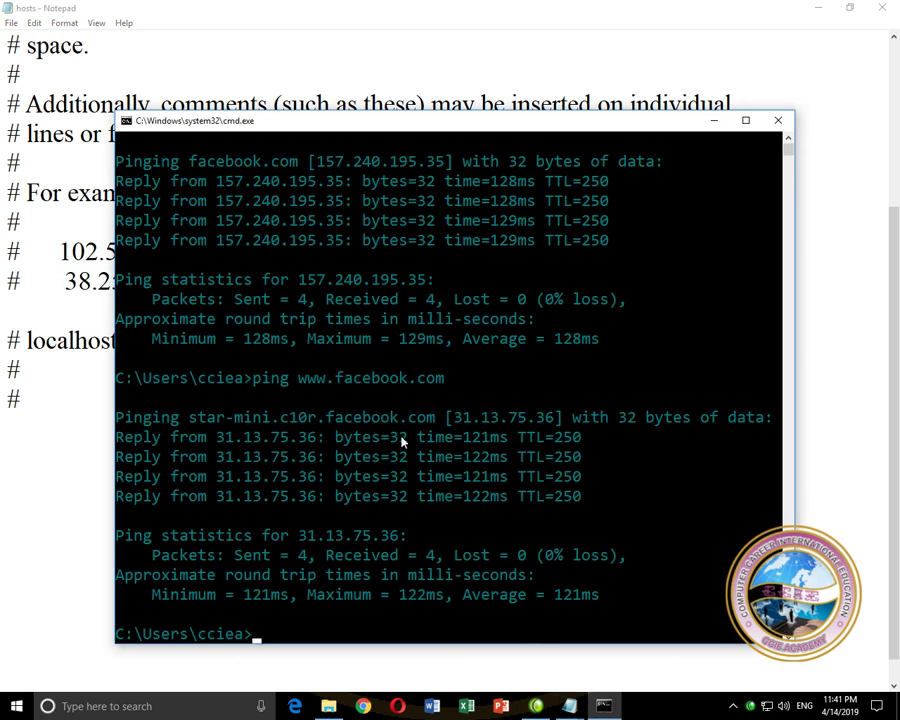
drag(459, 426, 545, 426)
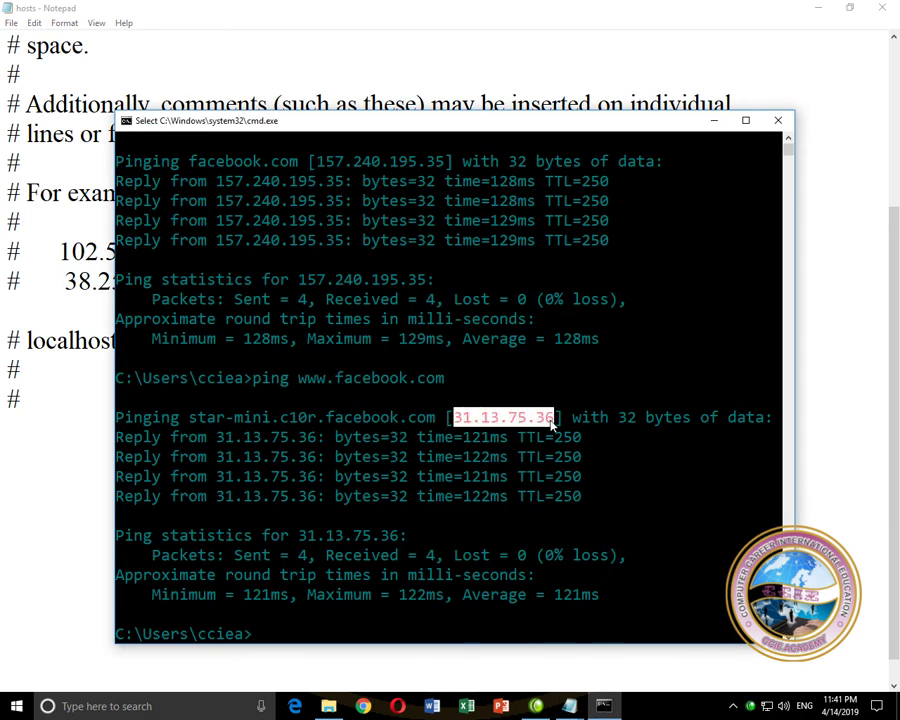
right_click(549, 426)
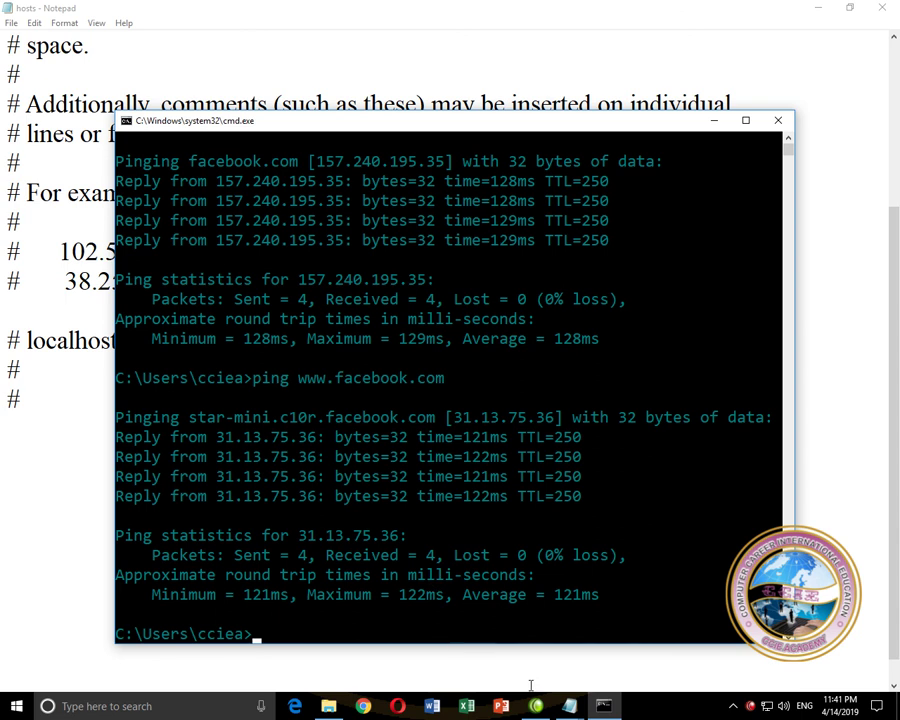
click(601, 706)
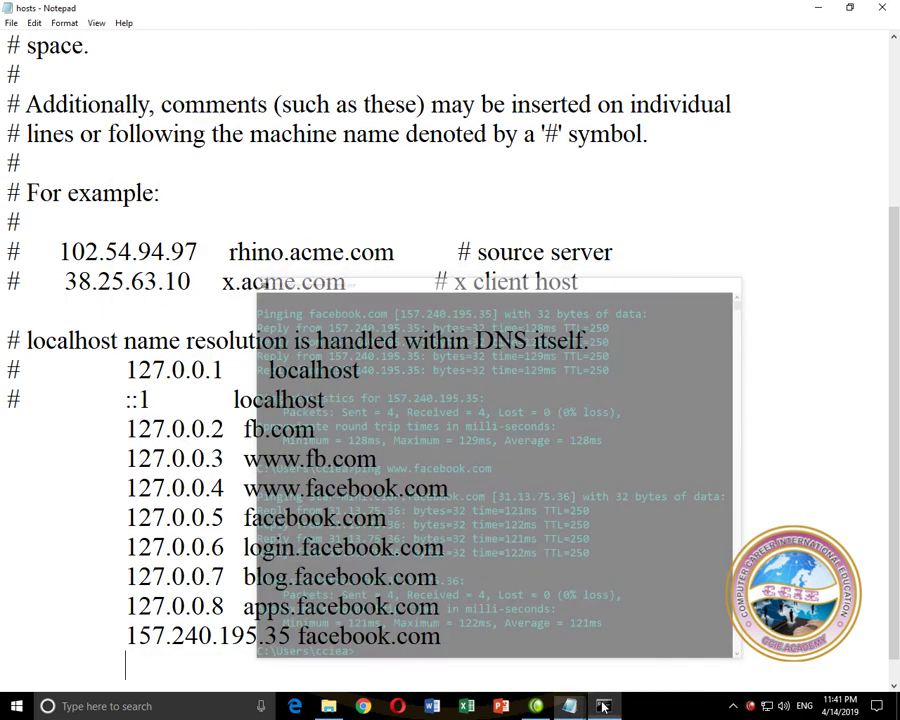
key(ctrl+v)
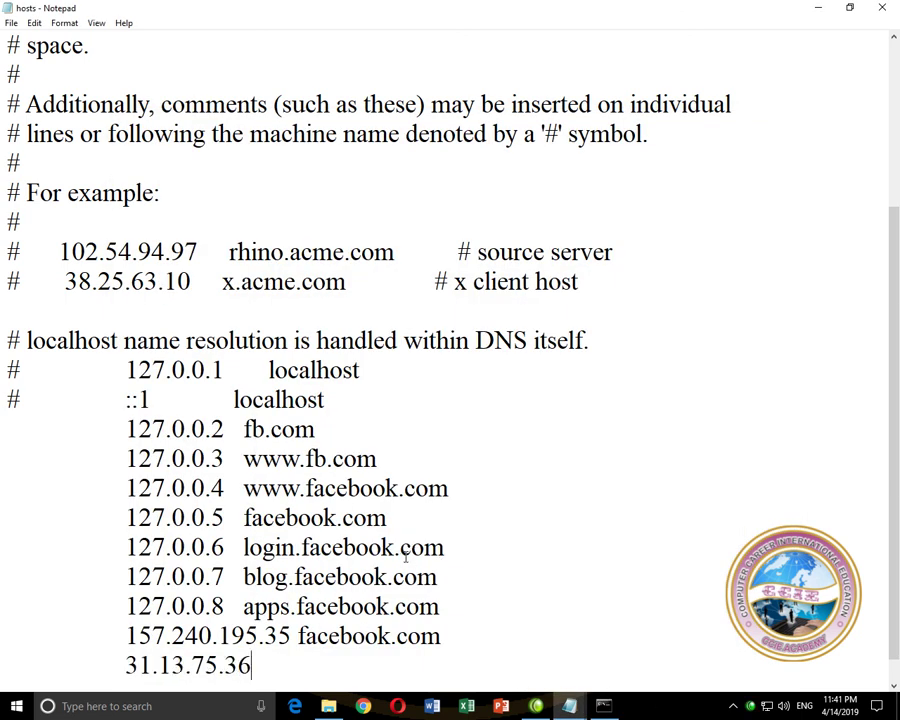
text(www.facebook.com)
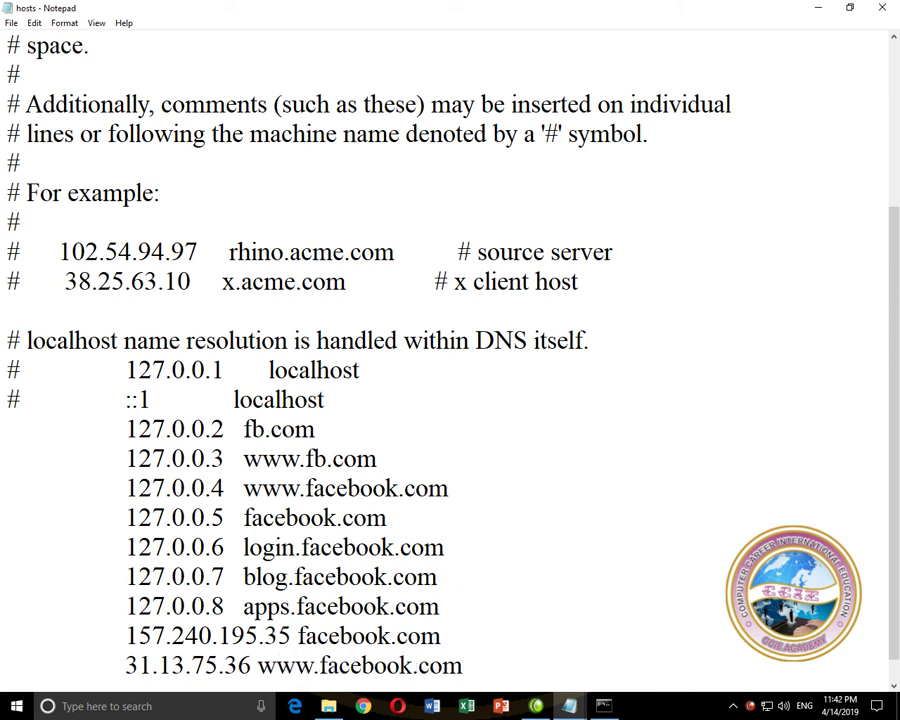
click(13, 23)
click(250, 187)
Open Chrome and load facebook.com to test whether the site is blocked
click(363, 707)
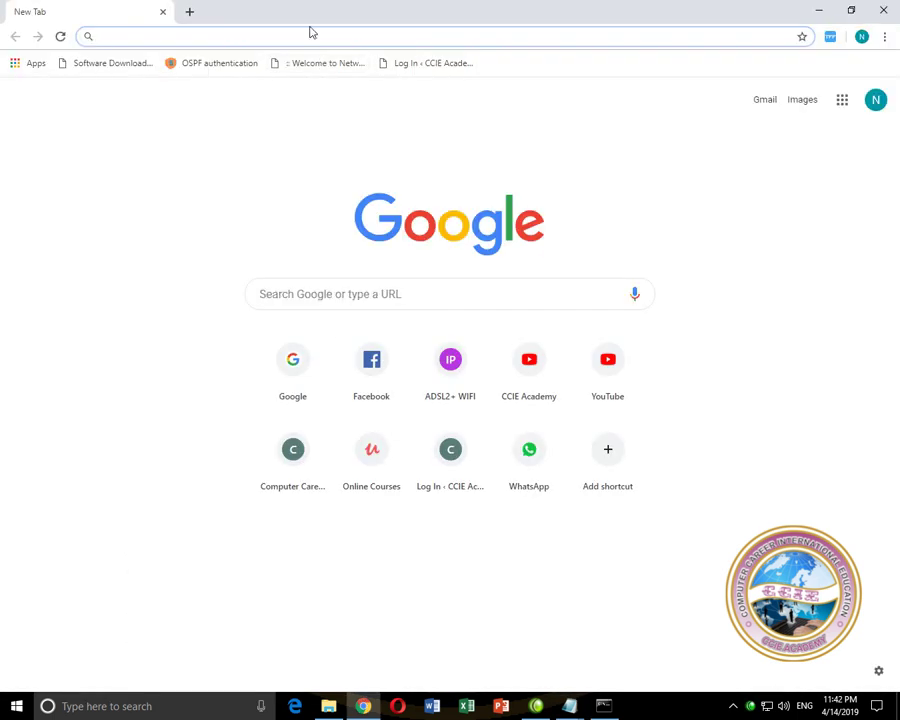
text(fa)
key(Return)
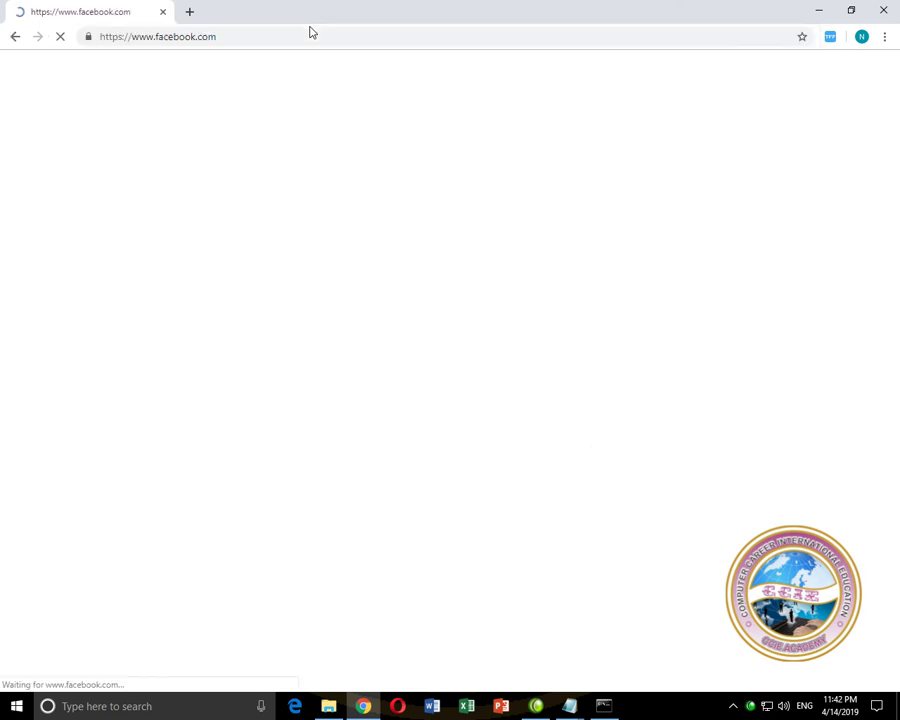
Test fb.com in a fresh tab in place of the Facebook one, and close the browser
click(190, 12)
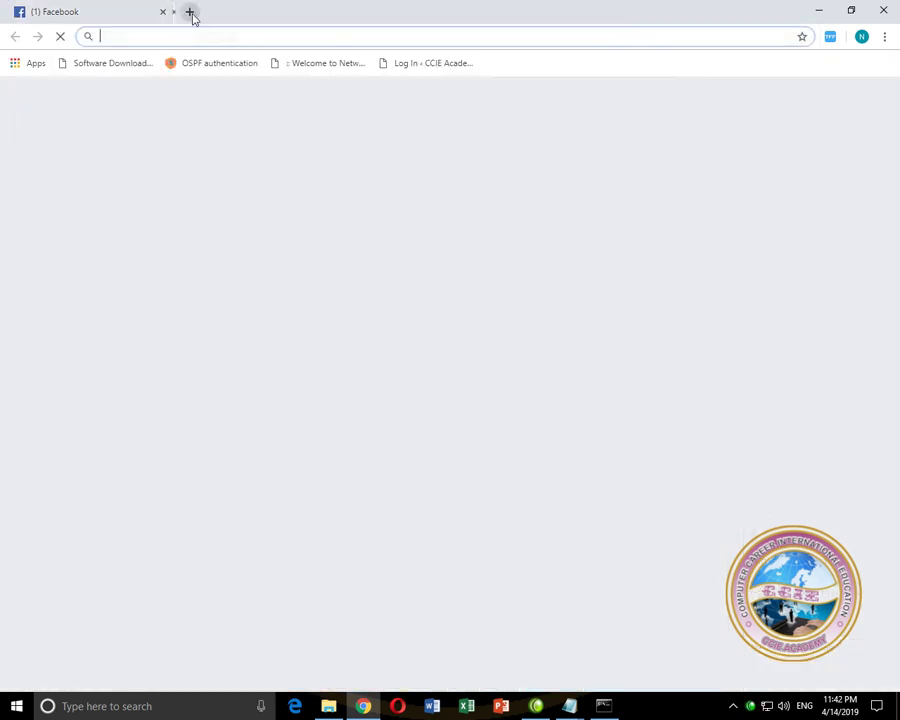
click(162, 12)
text(f)
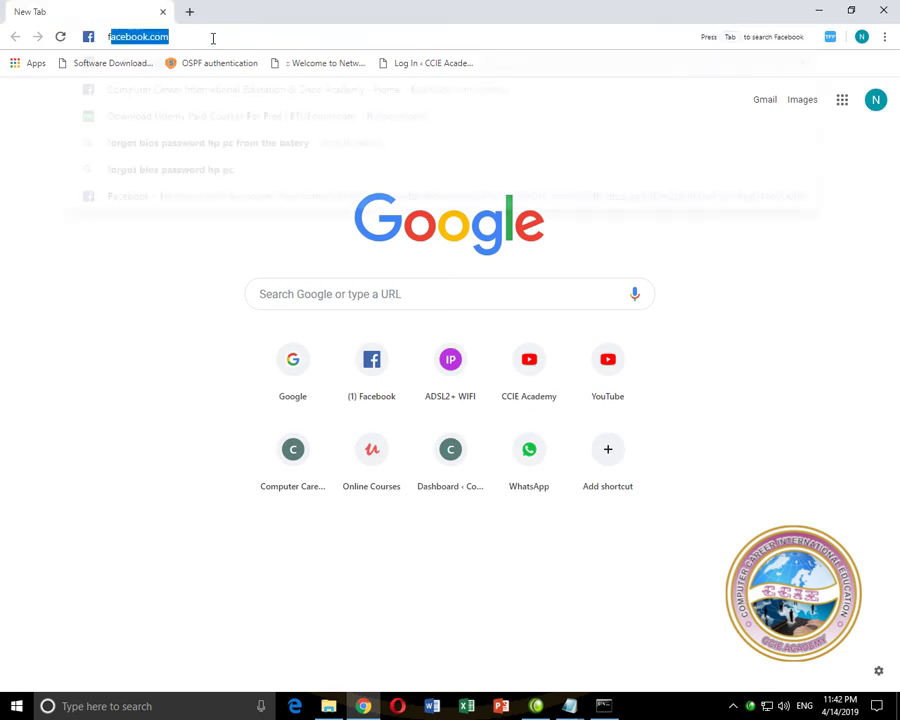
text(b.com)
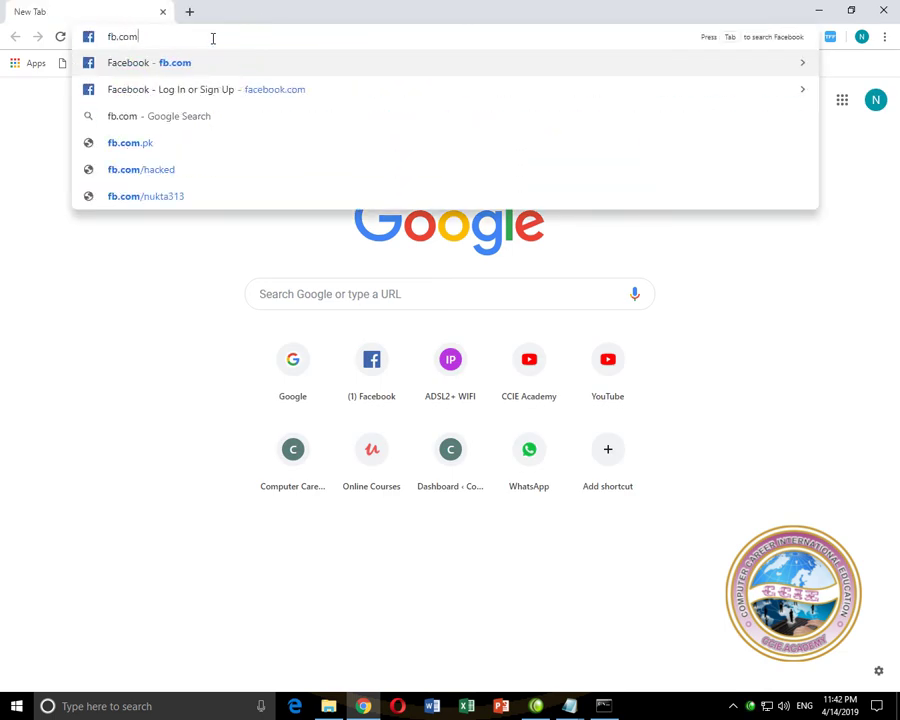
key(Return)
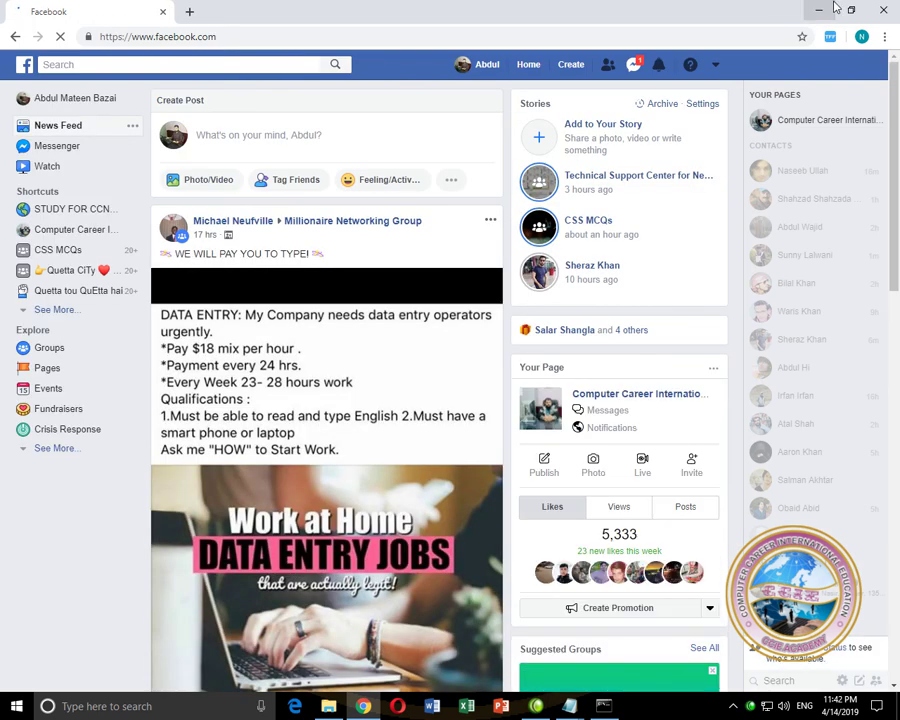
click(882, 11)
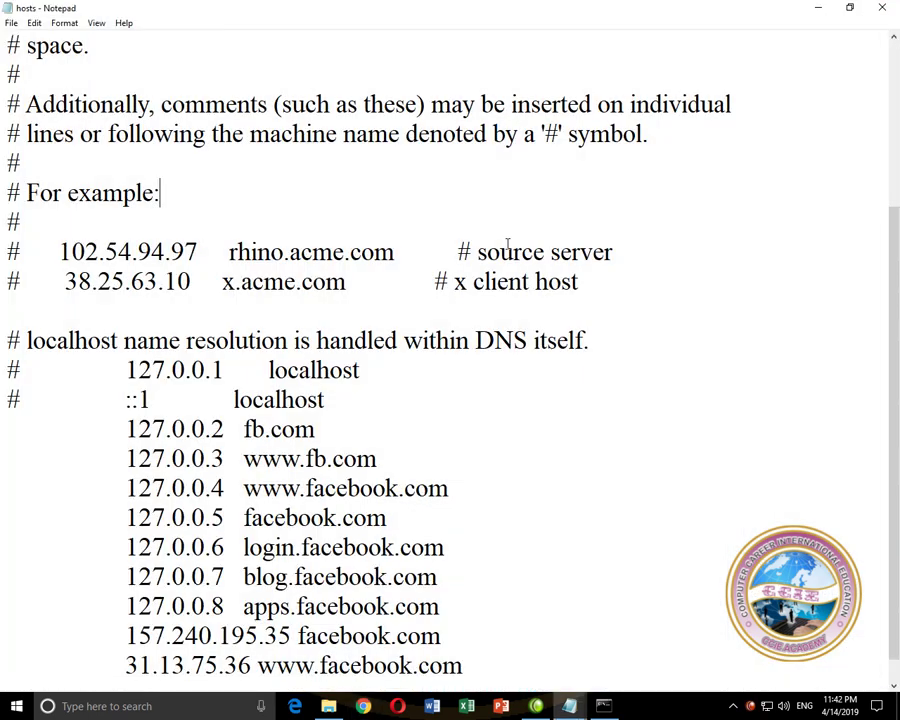
Save the hosts file, close Notepad, and minimize the etc folder window
click(11, 22)
click(32, 71)
click(880, 8)
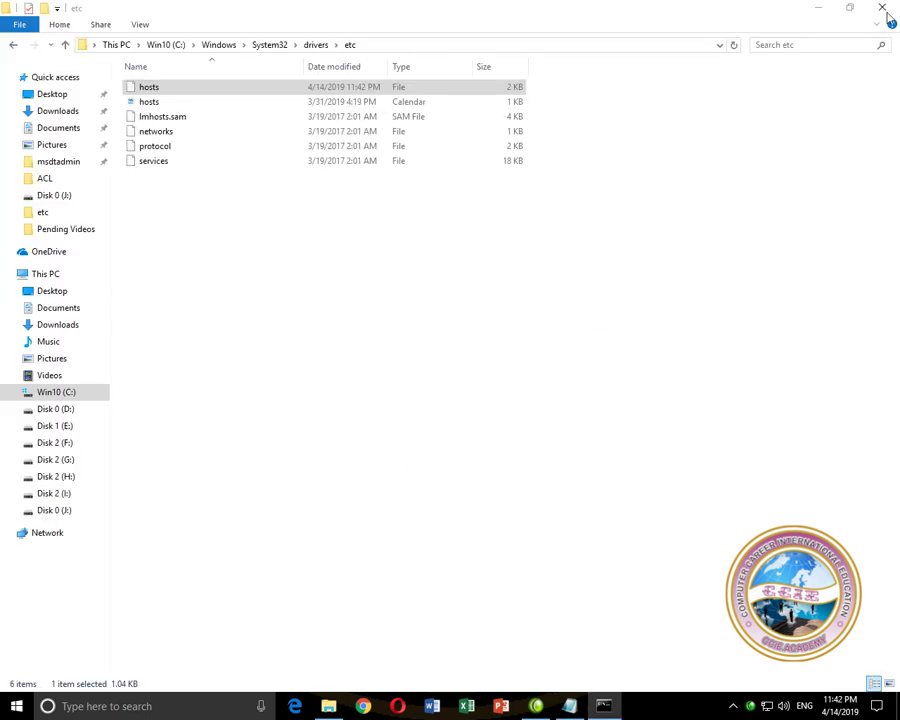
click(820, 12)
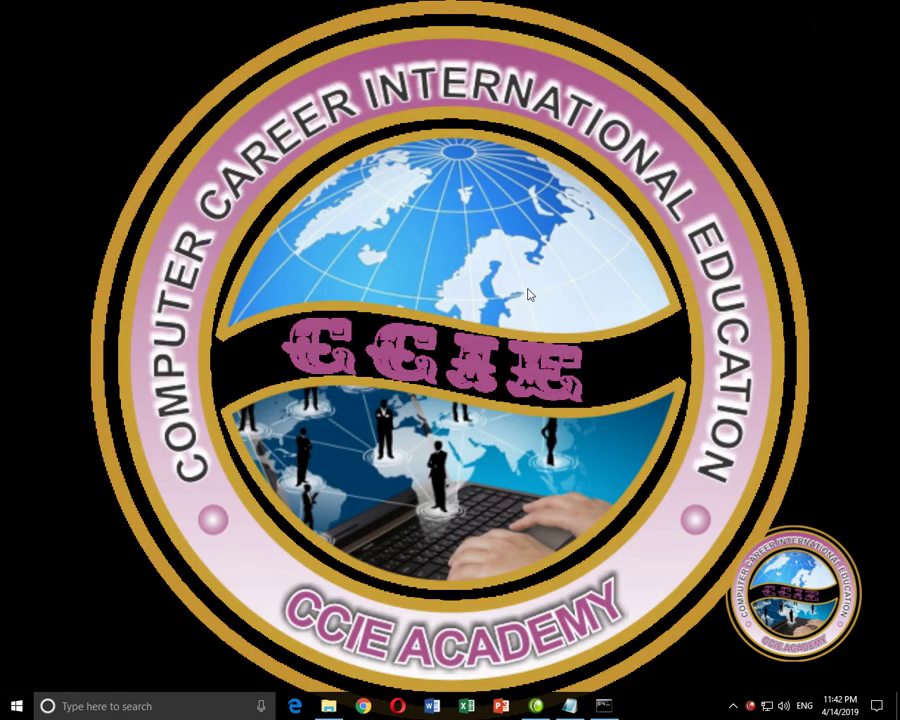
Reopen Chrome and load facebook.com again to check the block with the saved hosts file
click(363, 706)
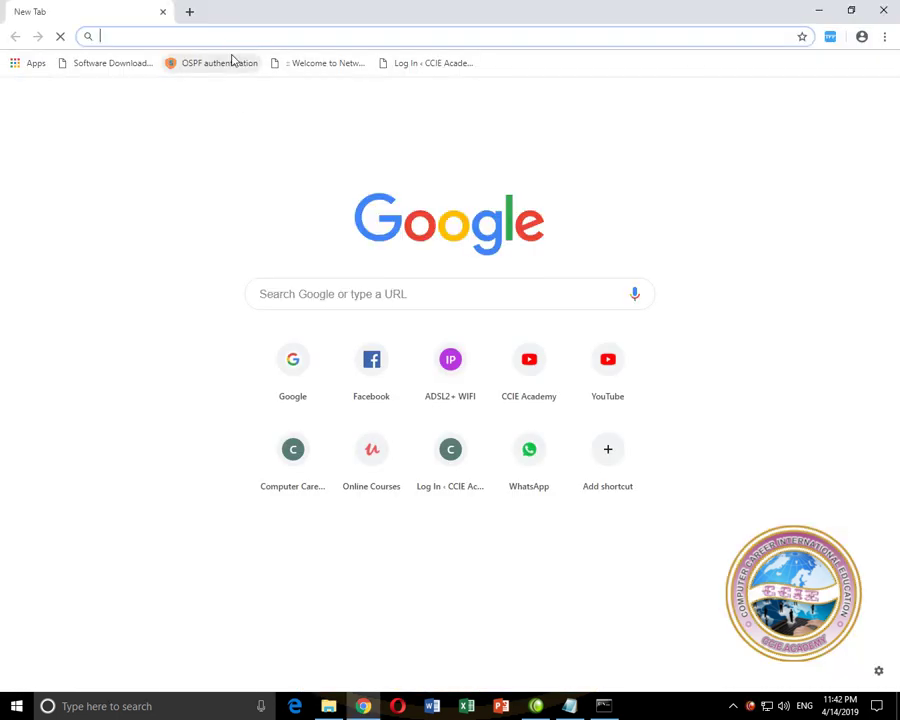
text(fa)
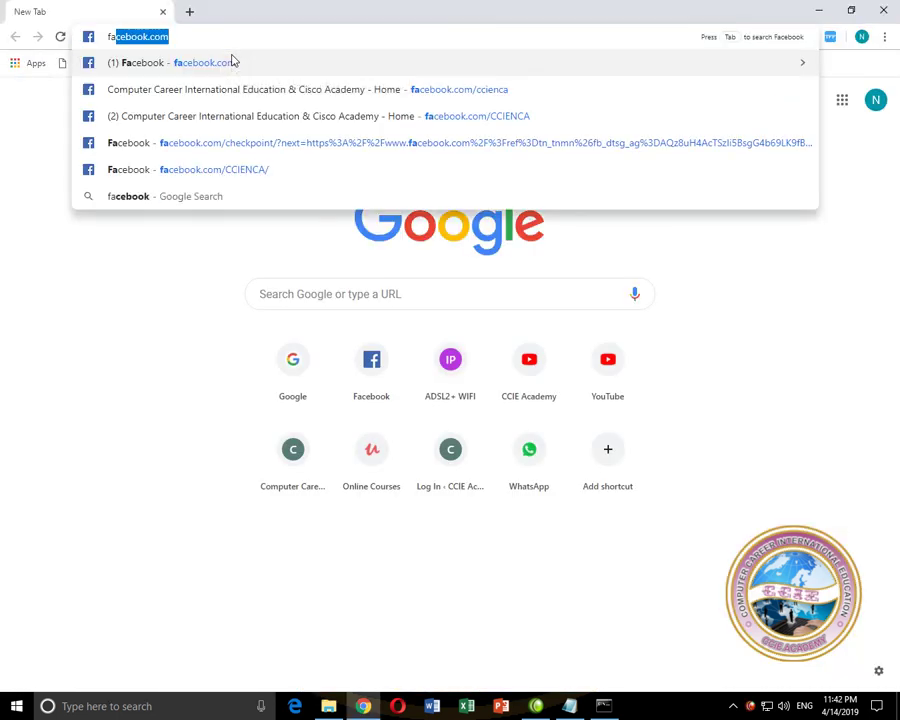
key(Return)
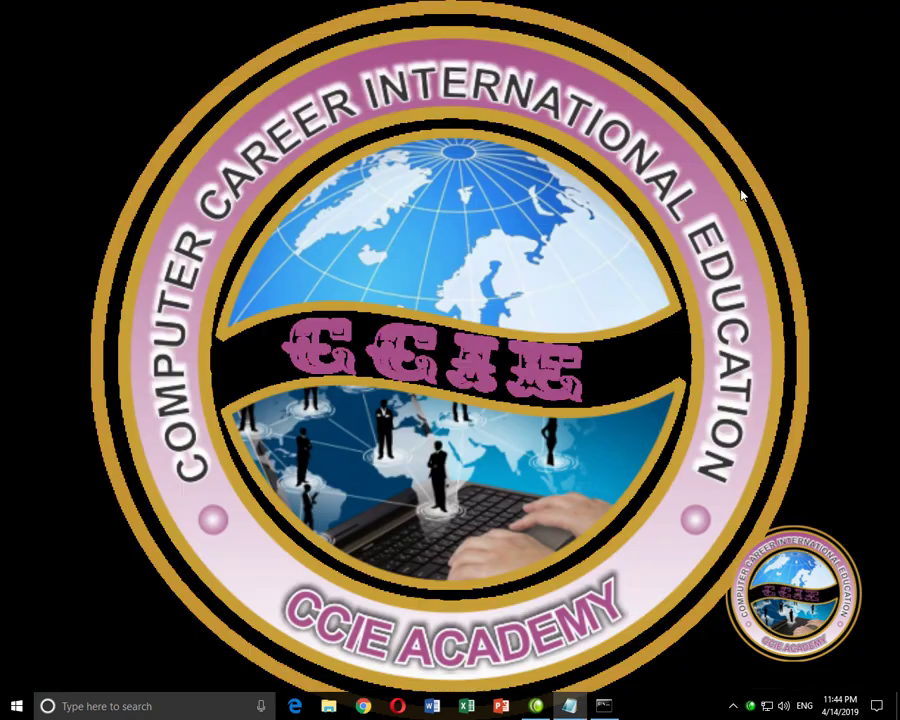
key(super+r)
click(181, 622)
key(Return)
Start Chrome from the desktop and visit facebook.com once more to verify the block
click(363, 706)
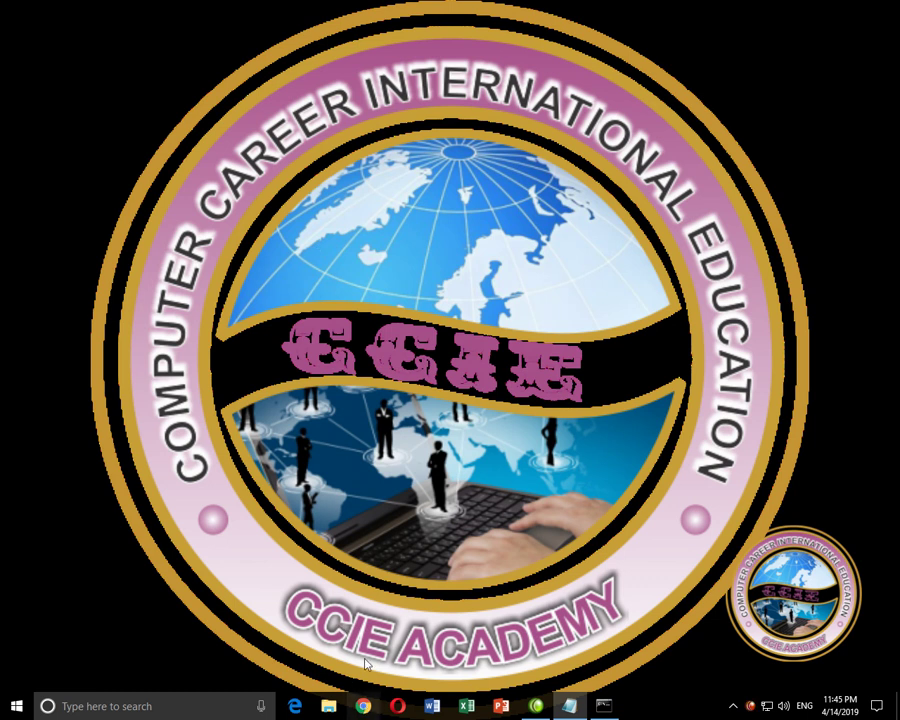
text(facebook.com)
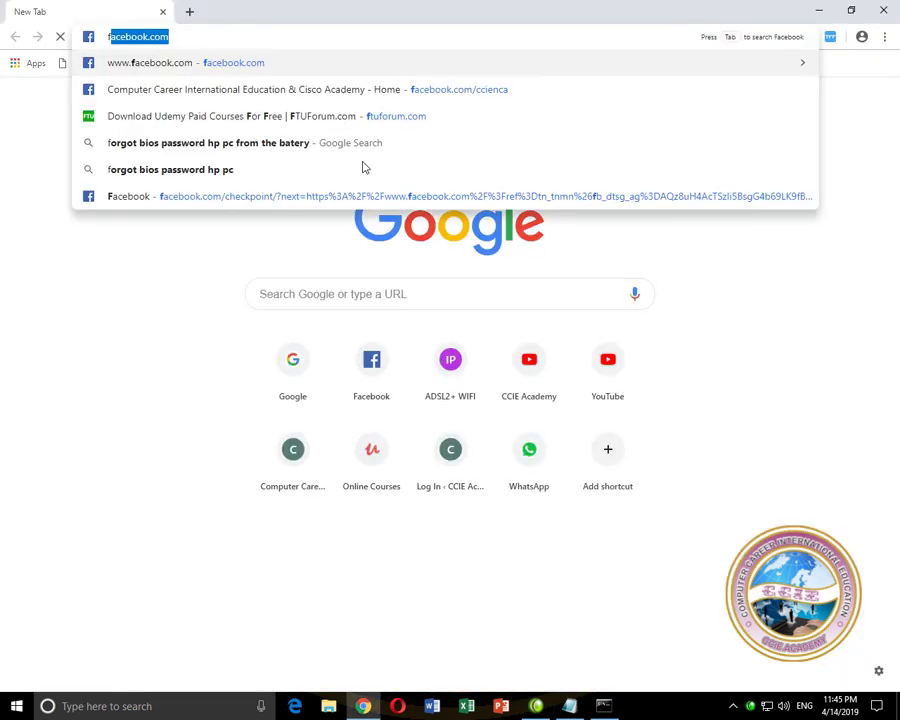
key(Return)
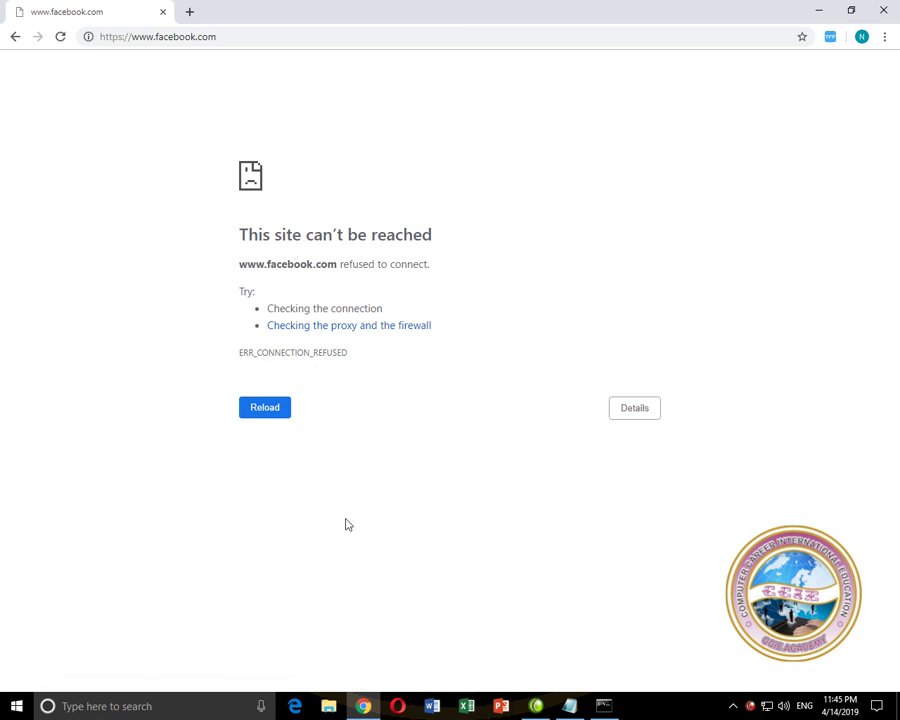
Switch to Microsoft Edge and enter the facebook.com address to test the block there
click(294, 707)
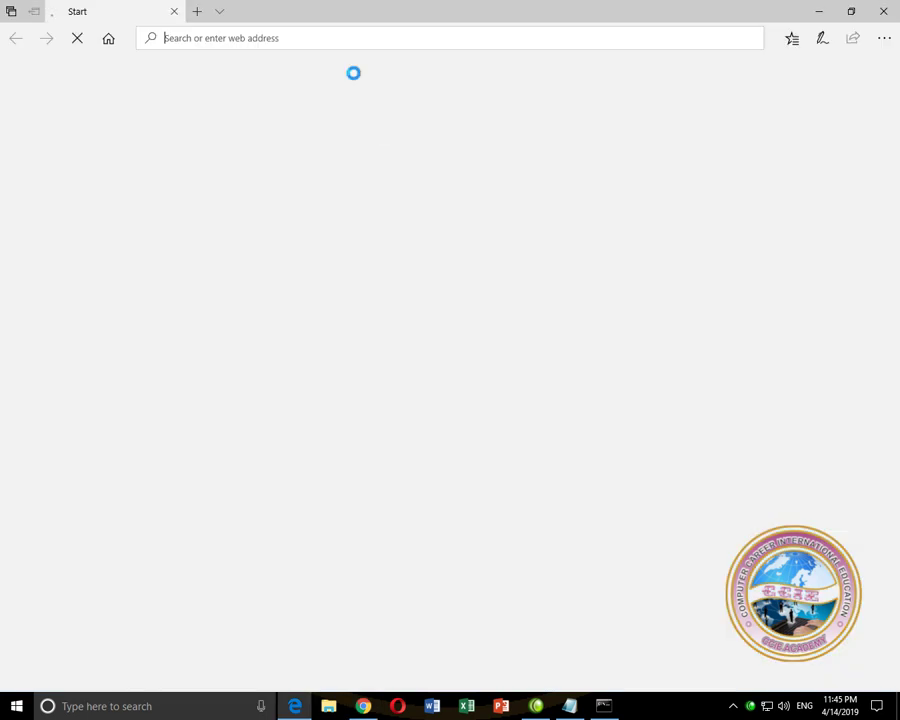
text(fa)
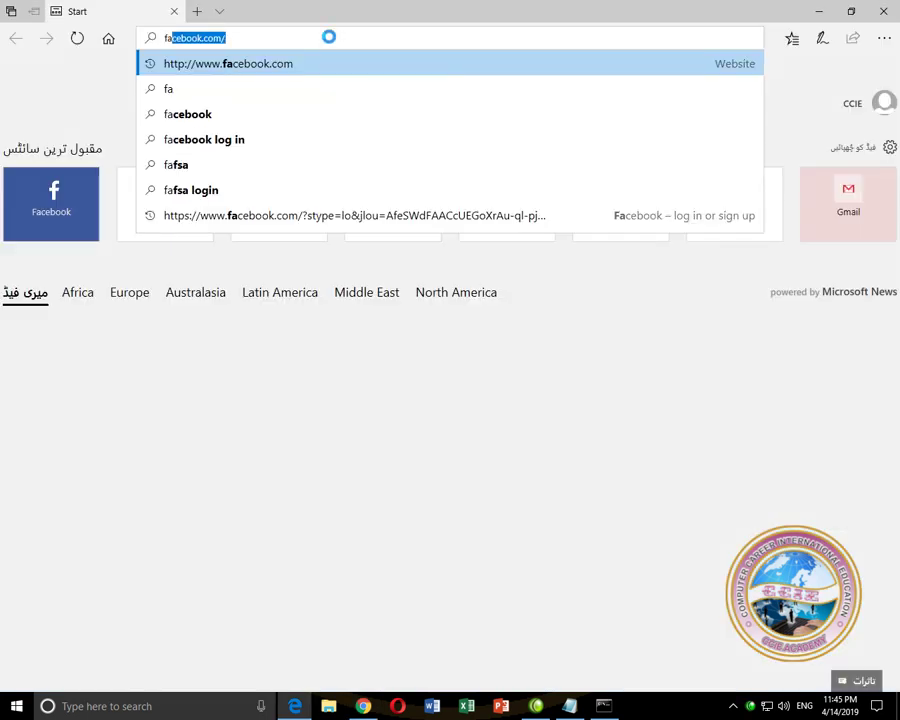